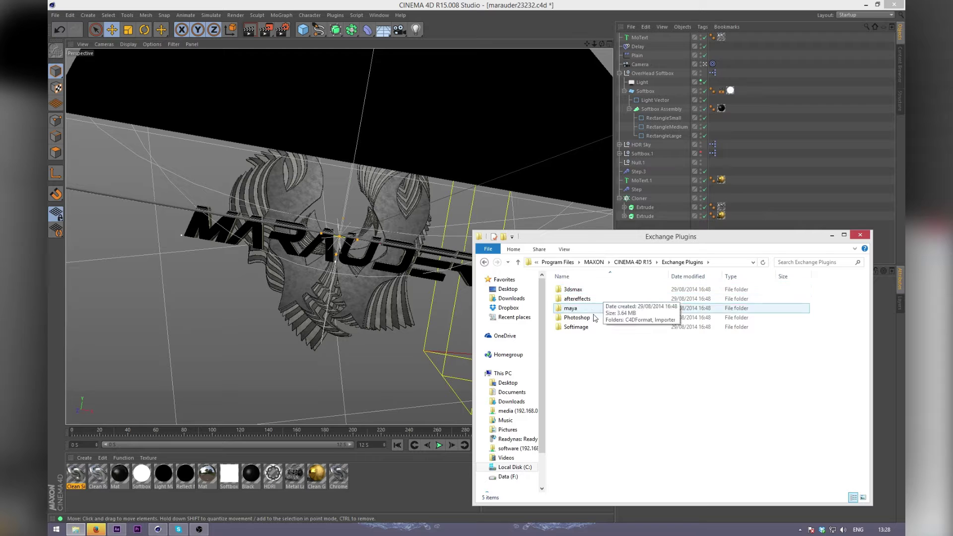
In Exchange Plugins, open the aftereffects importer's Windows folder and go into its CS_CC subfolder
left_click_drag(655, 396, 588, 371)
left_click(578, 301)
double_click(578, 301)
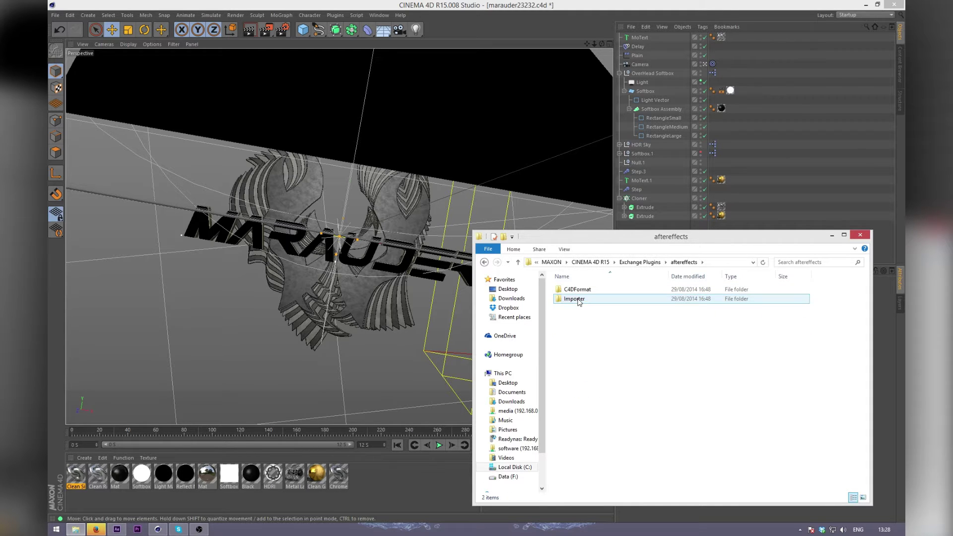
double_click(580, 299)
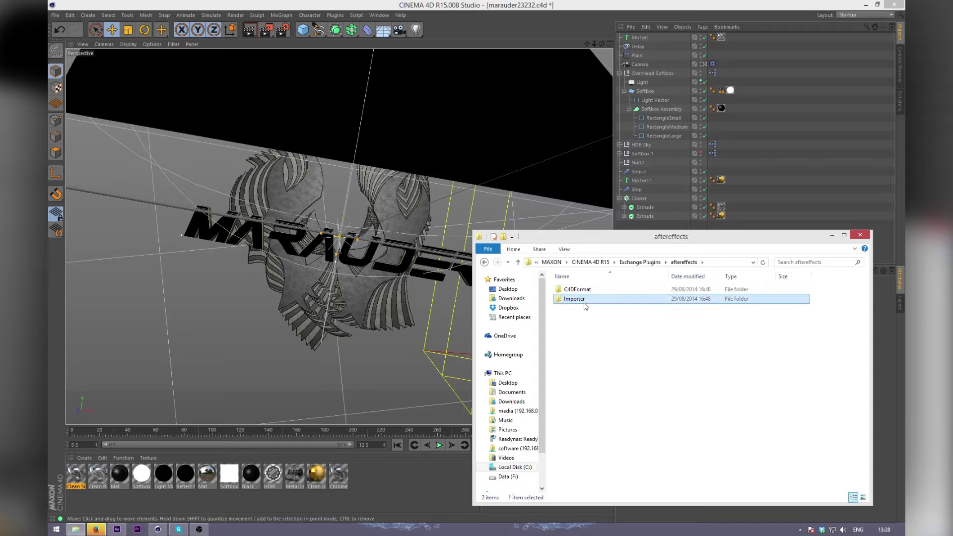
double_click(569, 298)
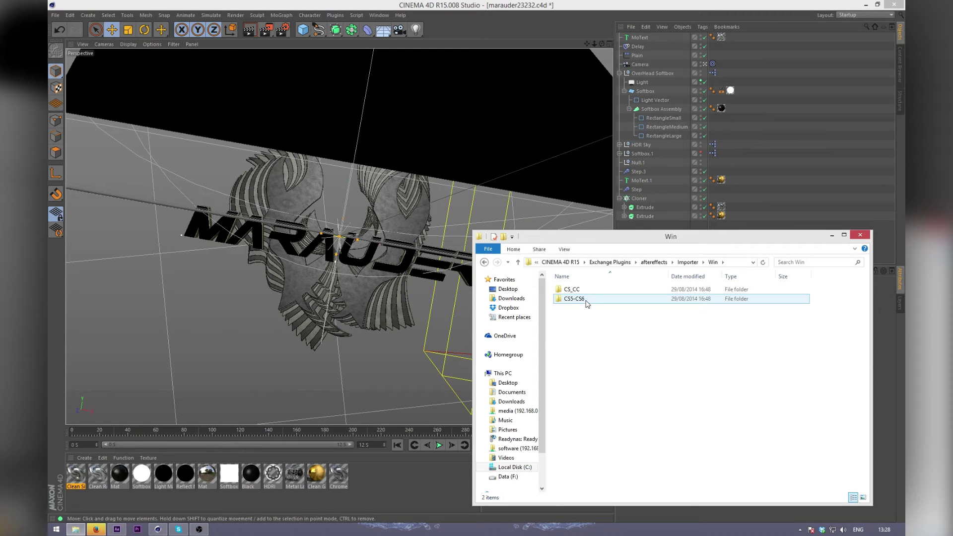
double_click(571, 290)
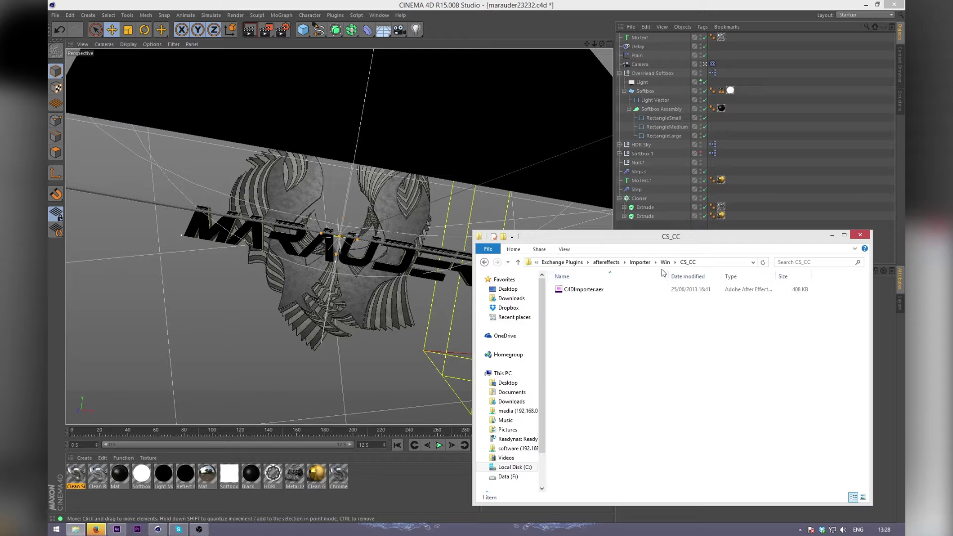
Go back to the Win folder, reopen CS_CC and select the C4DImporter.aex file
left_click_drag(674, 387, 640, 336)
left_click(664, 262)
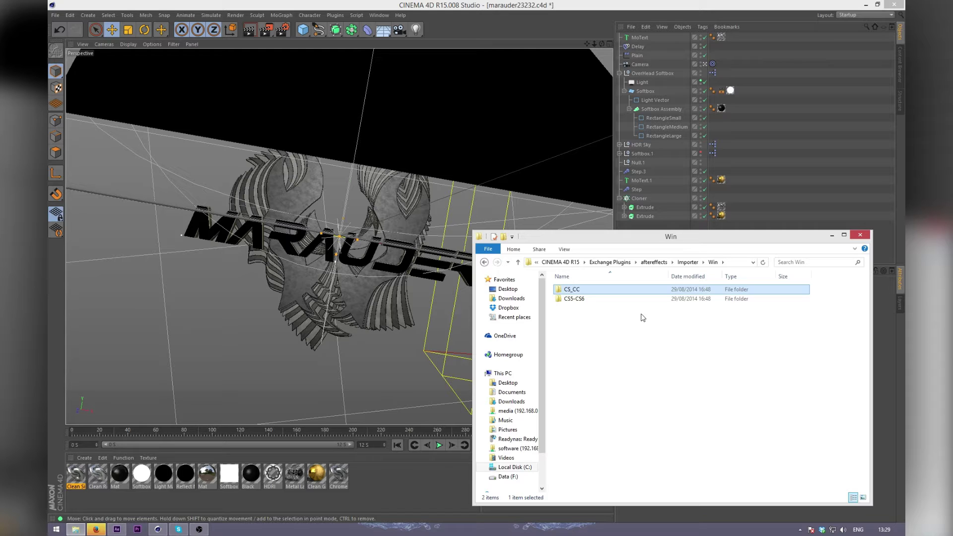
key("Return")
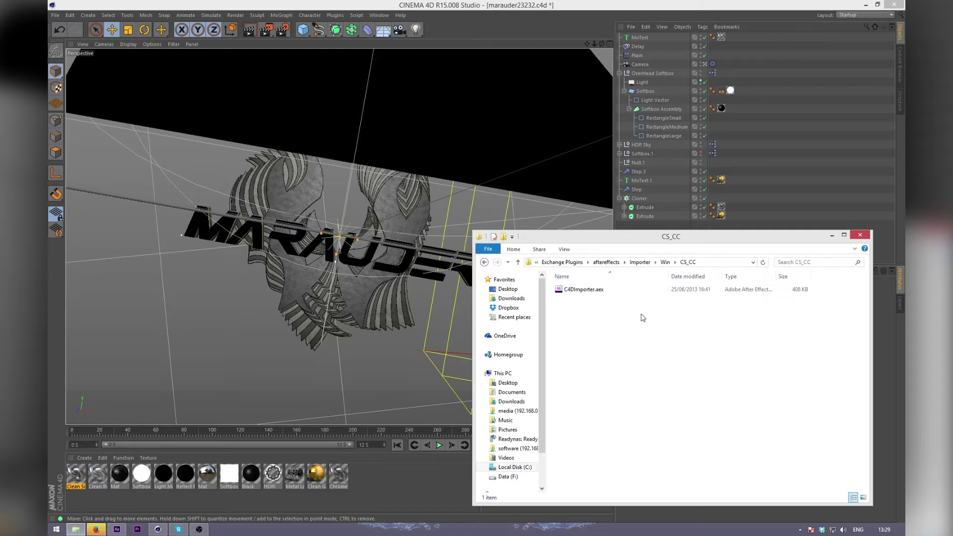
left_click(618, 289)
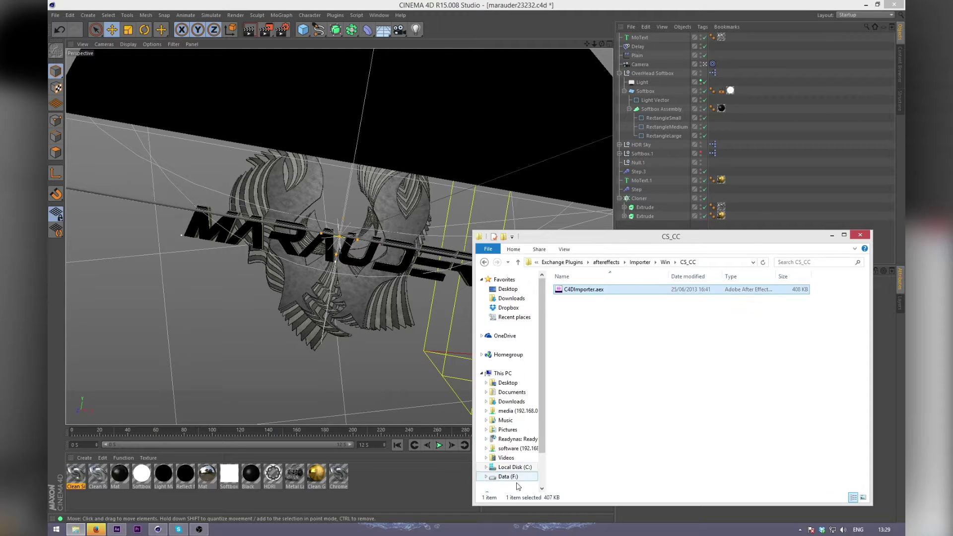
Browse from Local Disk (C:) to the Plug-ins folder inside Adobe After Effects CC 2014's Support Files
left_click(514, 466)
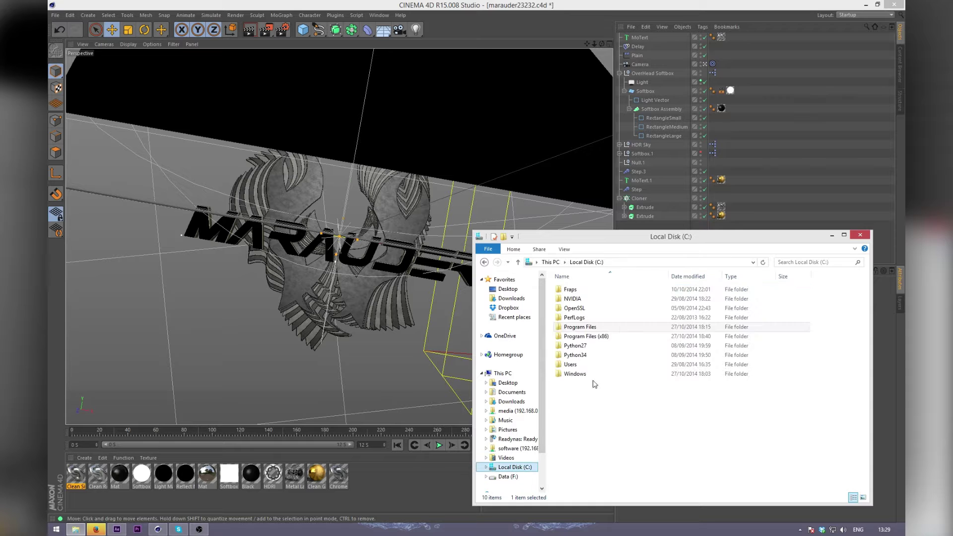
double_click(587, 327)
left_click(598, 308)
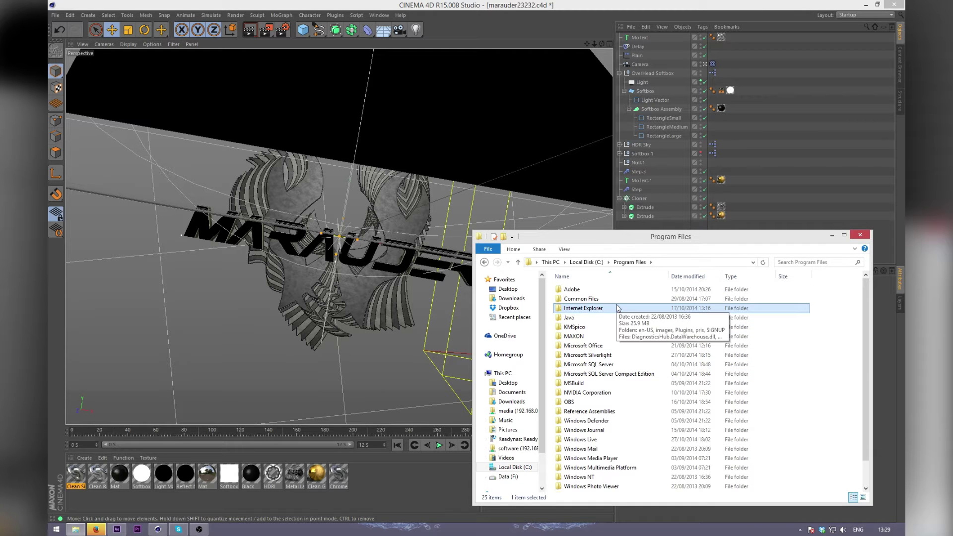
key("a")
key("Return")
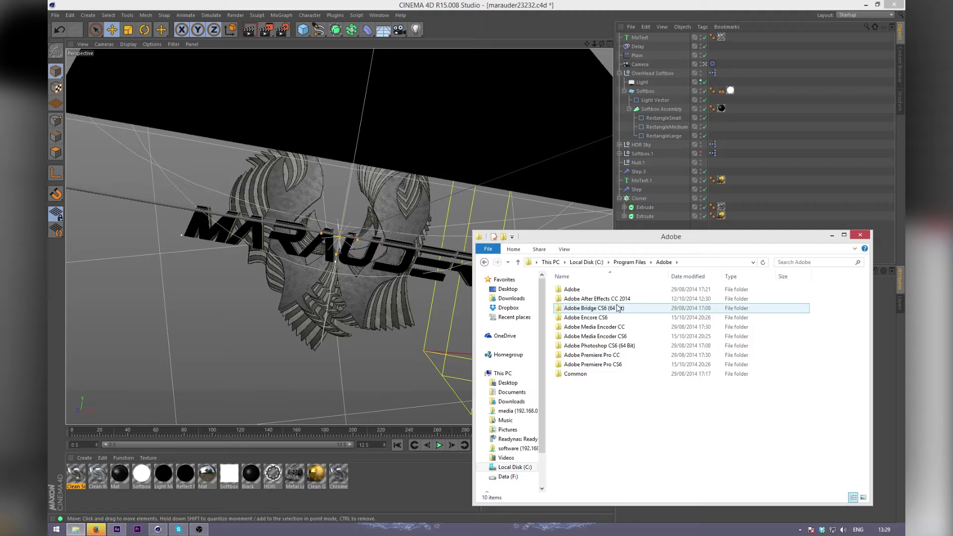
key("Down")
key("Return")
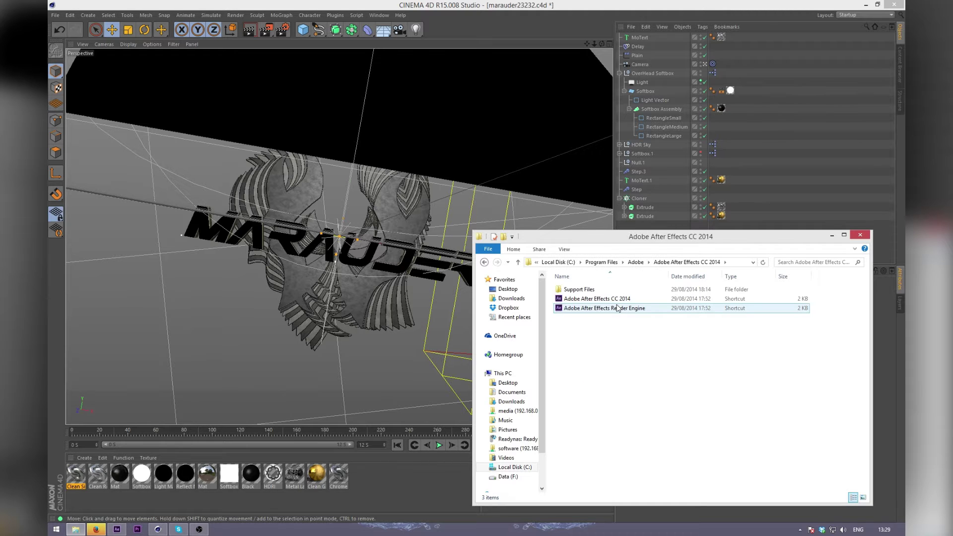
double_click(623, 290)
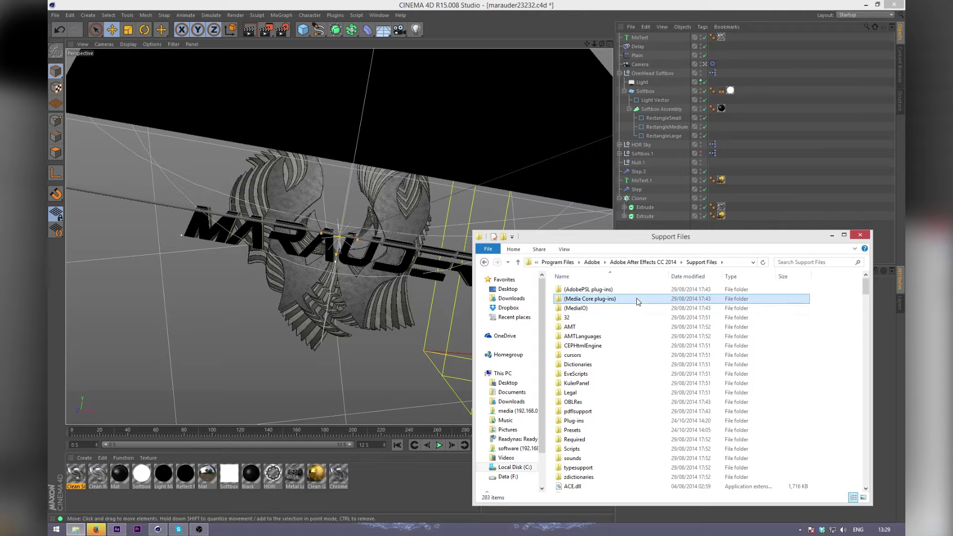
double_click(596, 421)
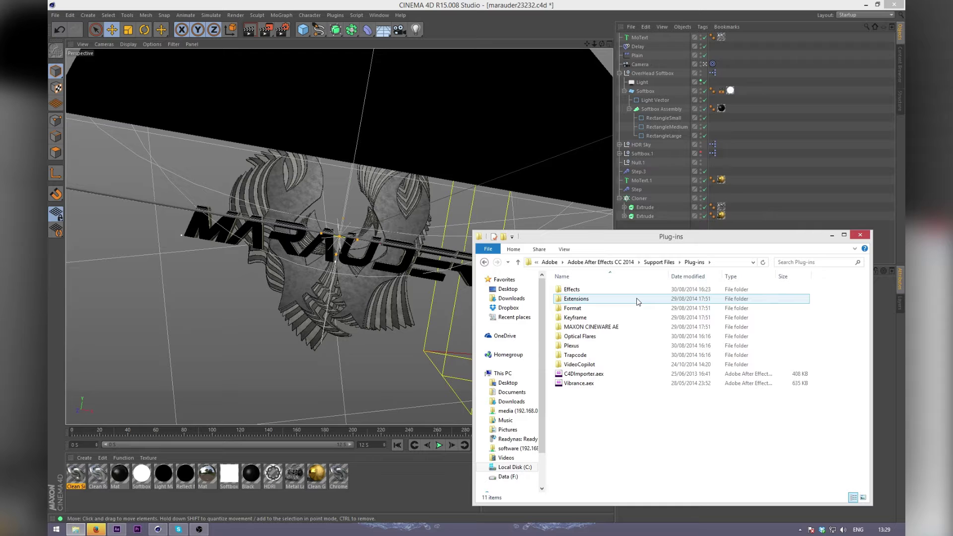
Locate C4DImporter.aex in the After Effects Plug-ins folder and close the file window
left_click_drag(618, 417, 614, 372)
left_click(612, 392)
left_click(618, 375)
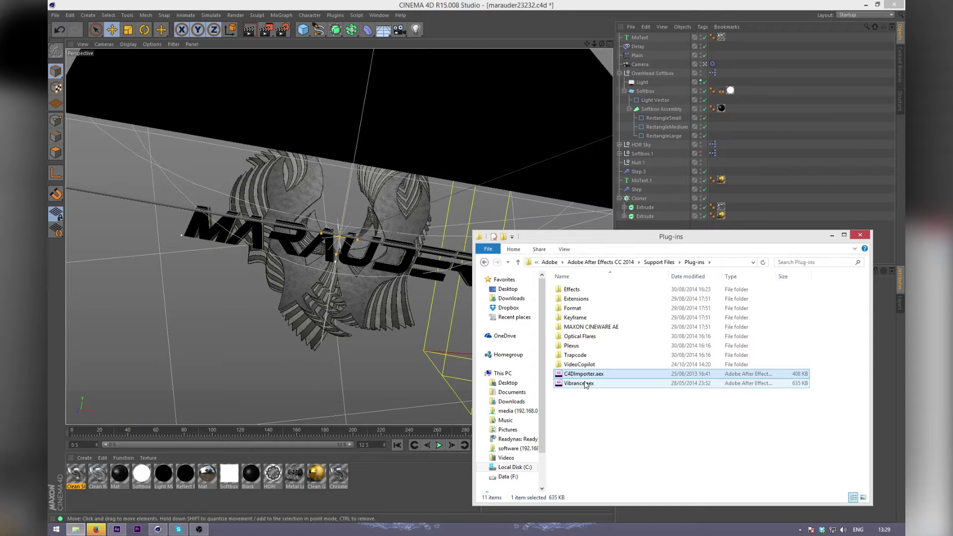
left_click(866, 235)
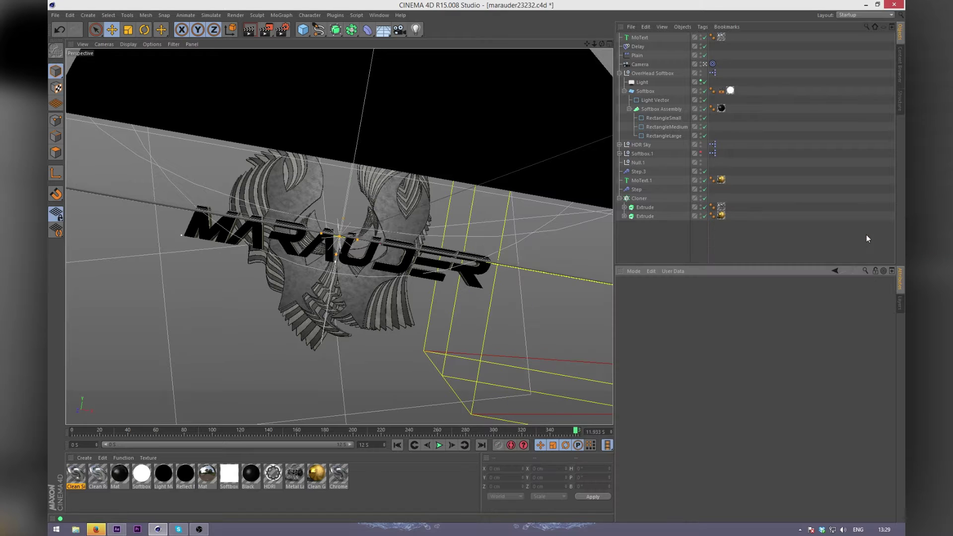
Return to the Cinema 4D scene and scrub the animation to frame 214
left_click(123, 530)
left_click(158, 529)
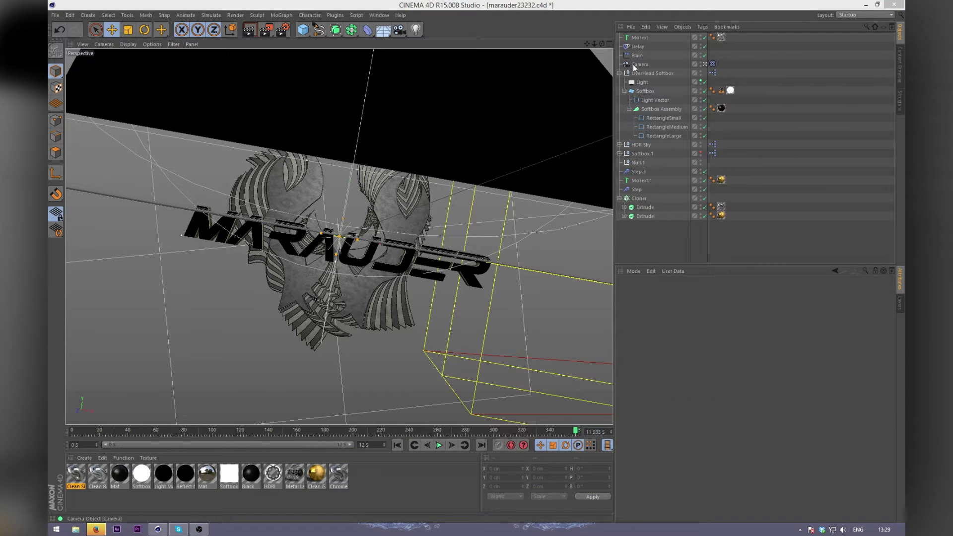
left_click_drag(286, 430, 377, 414)
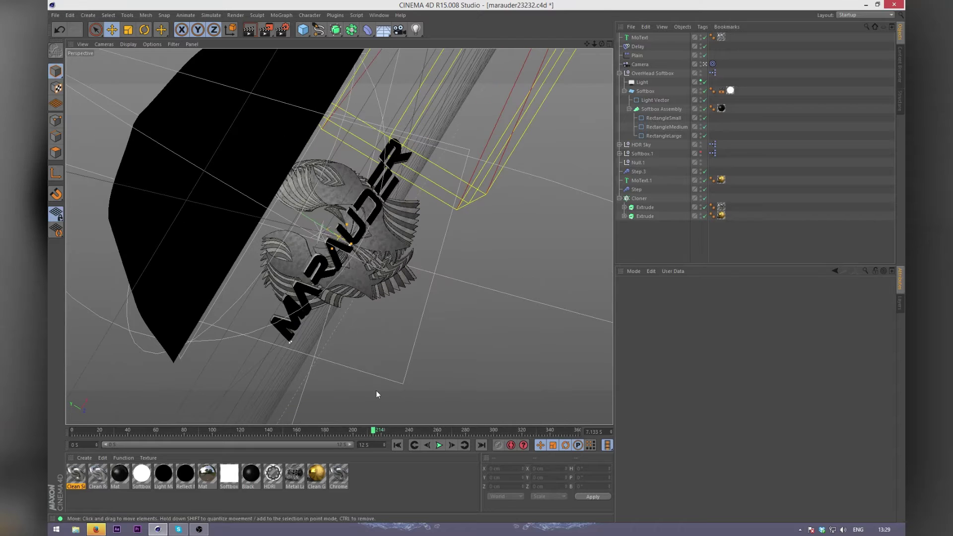
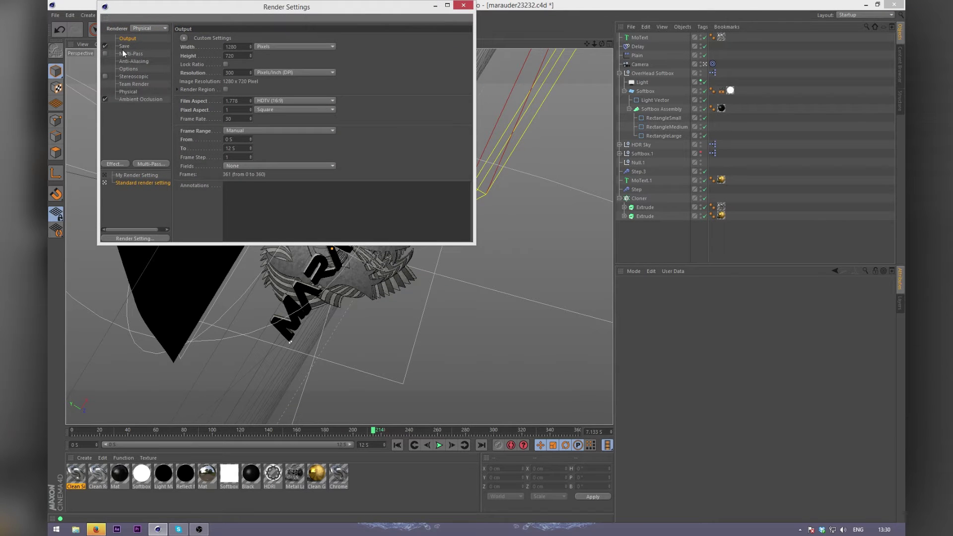
Show the Save options in the render settings and expand the Compositing Project File section
left_click_drag(235, 12, 346, 68)
left_click(234, 100)
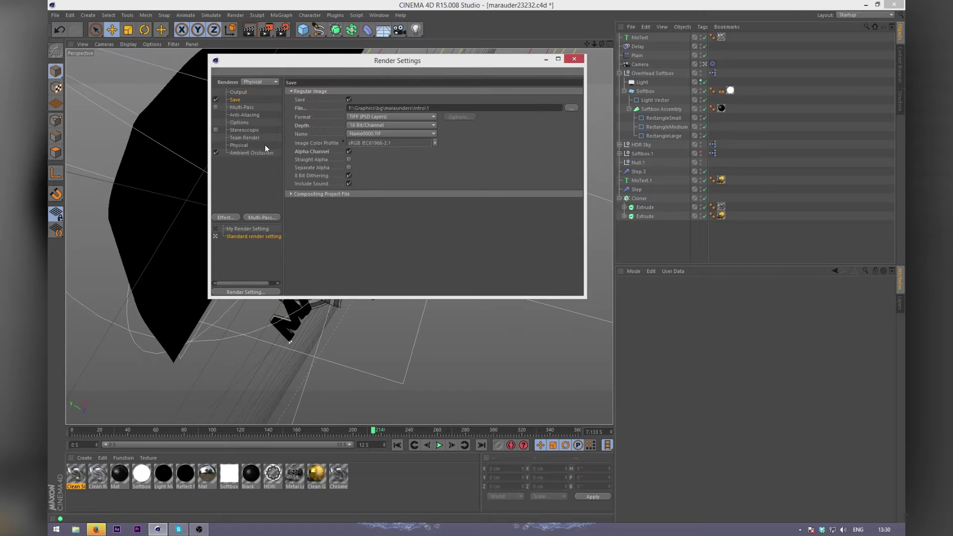
left_click(303, 194)
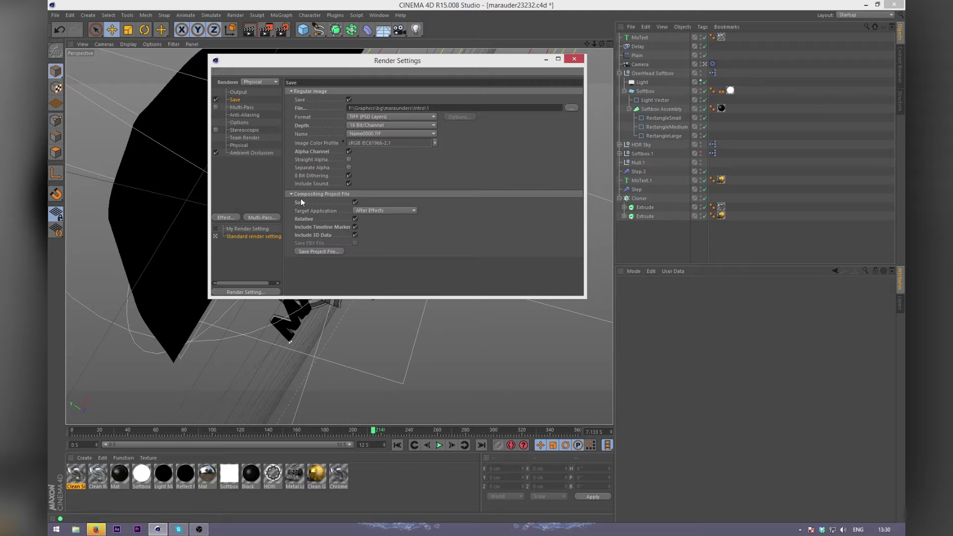
Select After Effects as the compositing project's target application, with Relative and Include 3D Data enabled
left_click(355, 220)
left_click(354, 235)
left_click(393, 211)
left_click(382, 222)
left_click(389, 211)
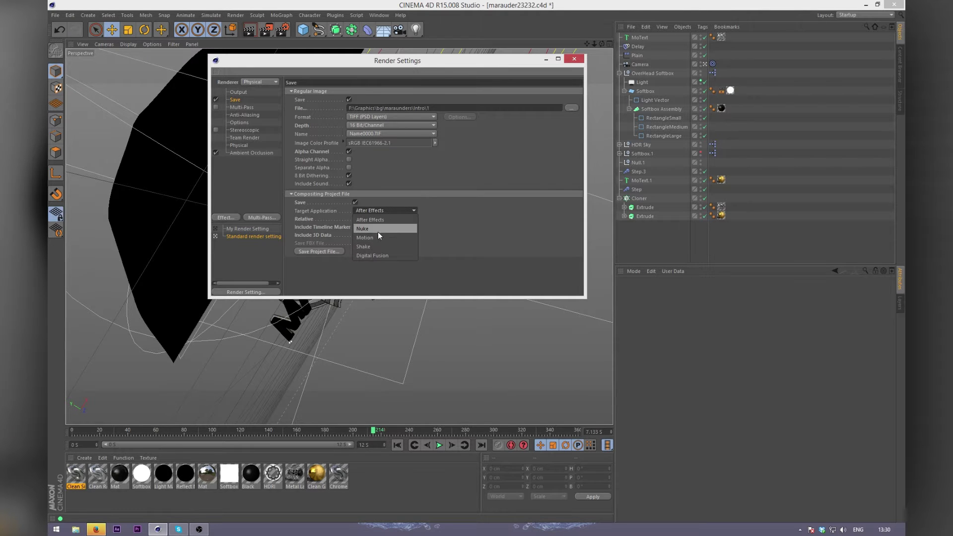
left_click(483, 234)
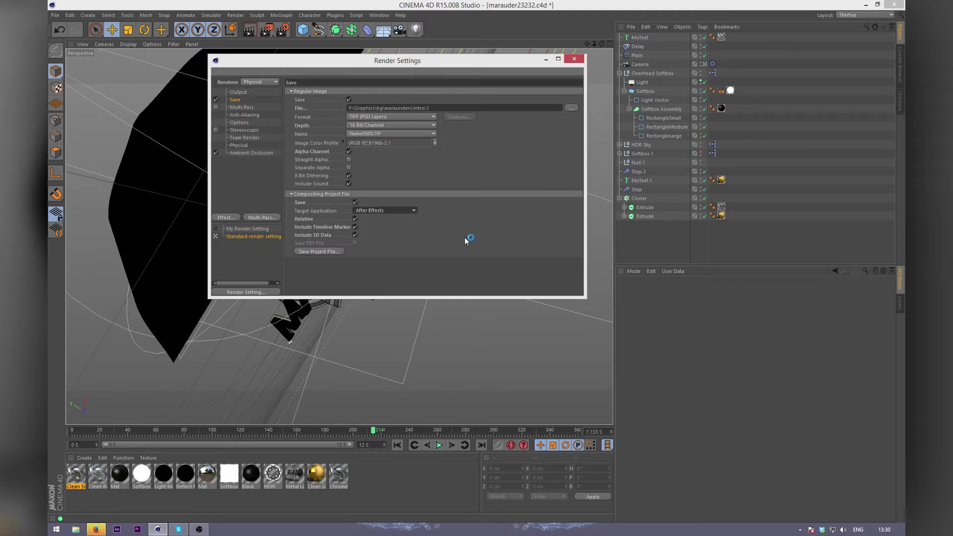
Check the render output path and try to save the compositing project file into the maraunders folder
left_click_drag(421, 61, 412, 84)
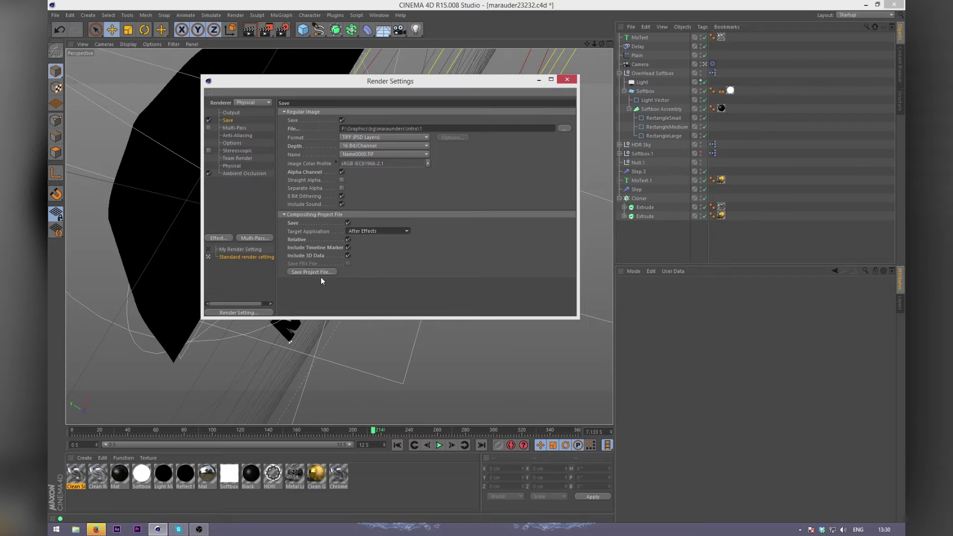
double_click(411, 128)
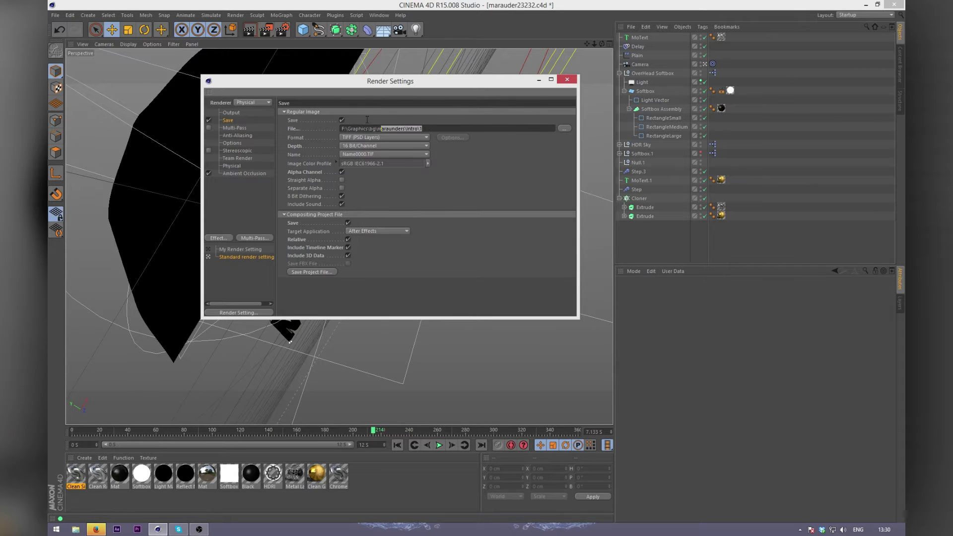
left_click(296, 273)
left_click(342, 110)
double_click(325, 160)
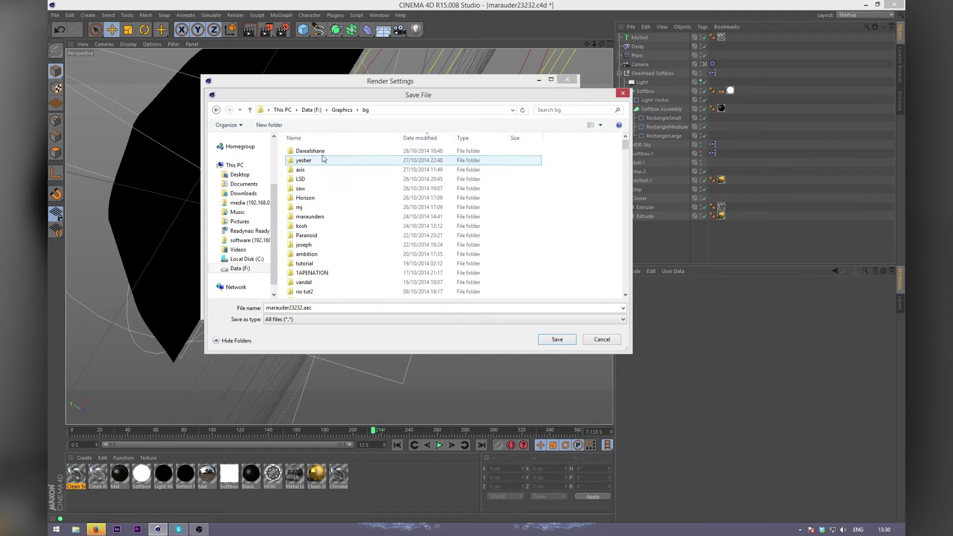
key("Return")
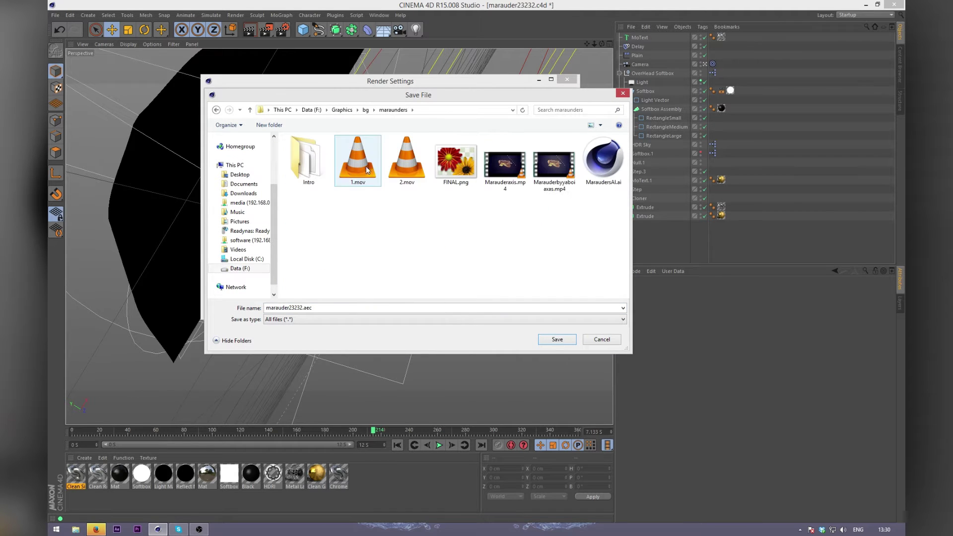
left_click(622, 93)
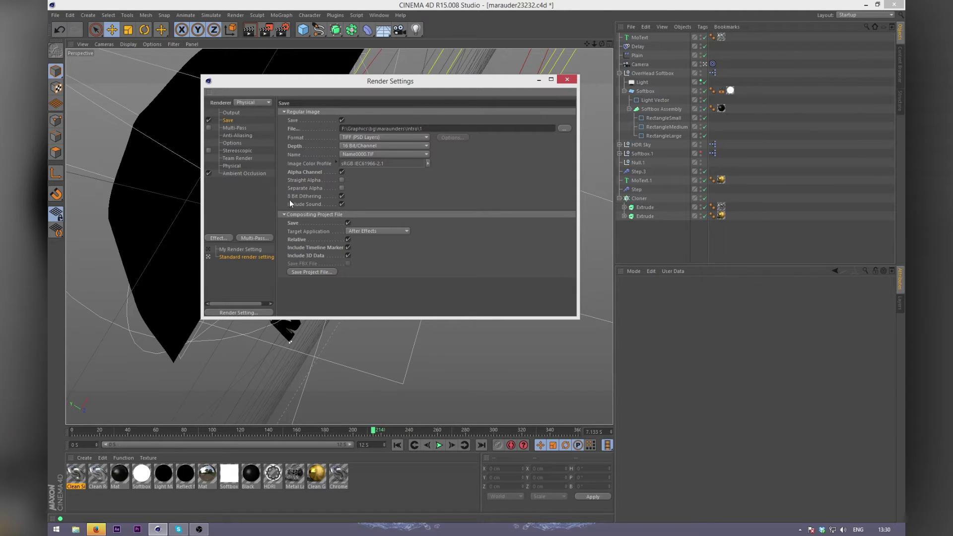
left_click(322, 215)
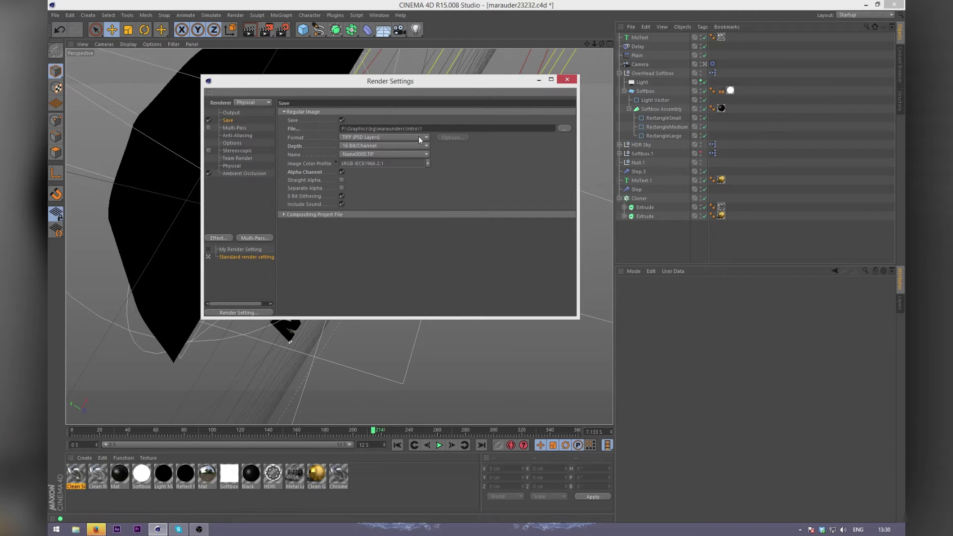
left_click(310, 214)
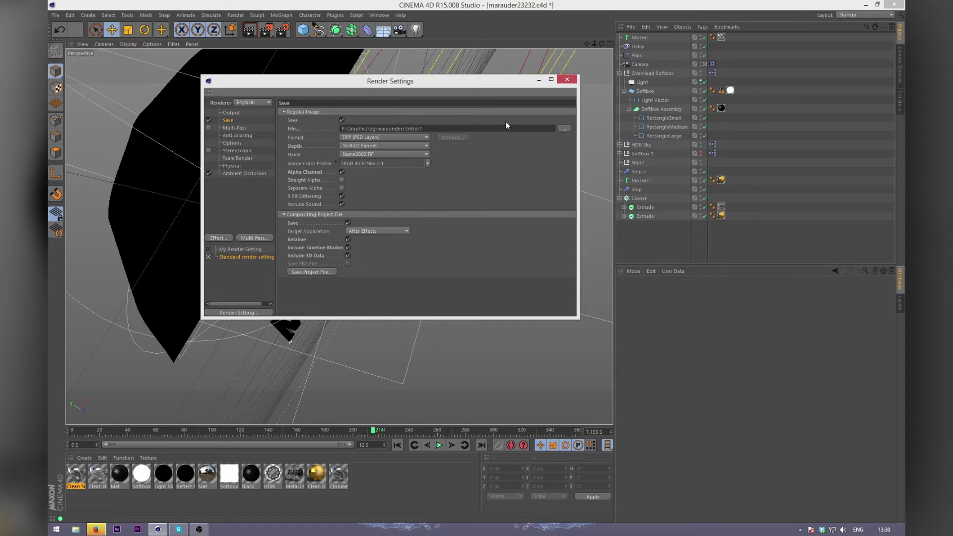
left_click(502, 178)
left_click(308, 214)
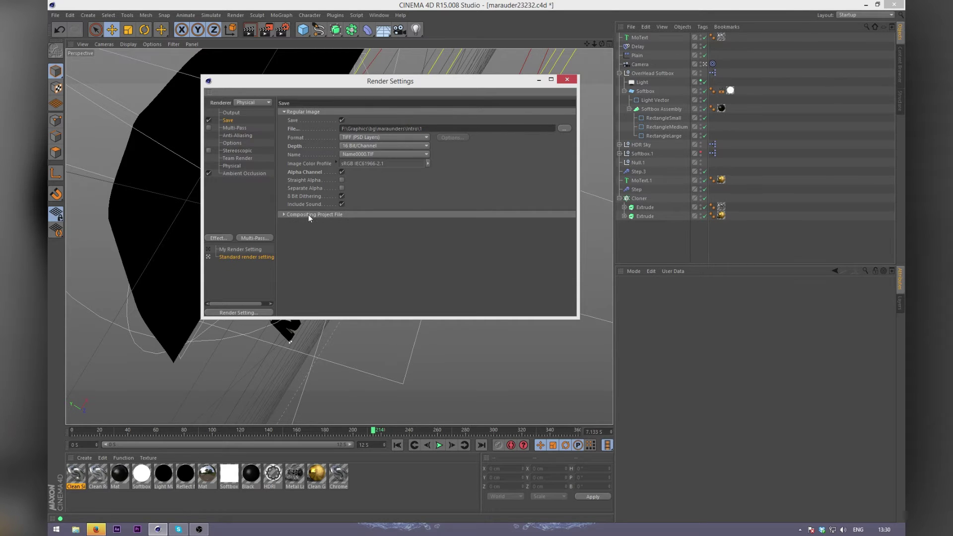
Switch to After Effects and import the CINEMA 4D composition file 1.aec from the maraunders\Intro folder
left_click(115, 529)
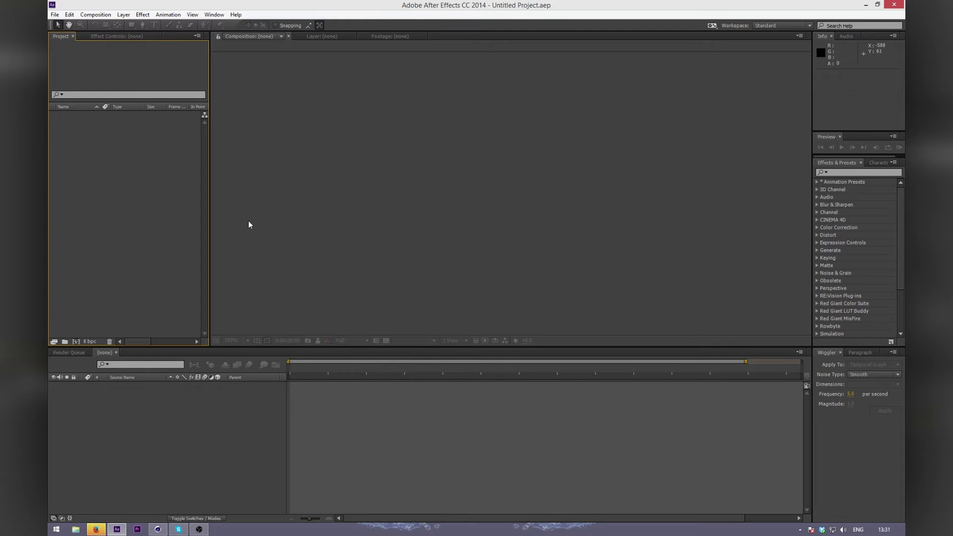
key("ctrl+i")
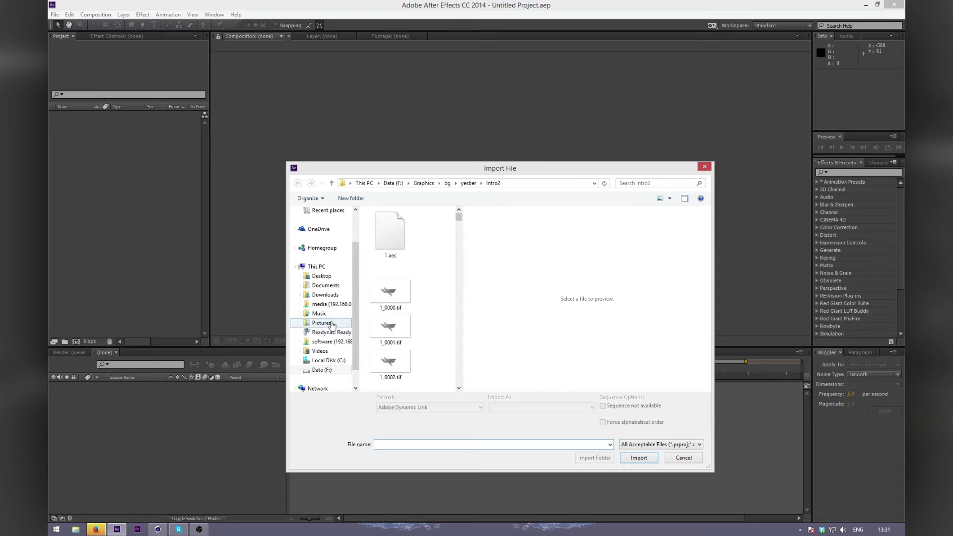
left_click(449, 184)
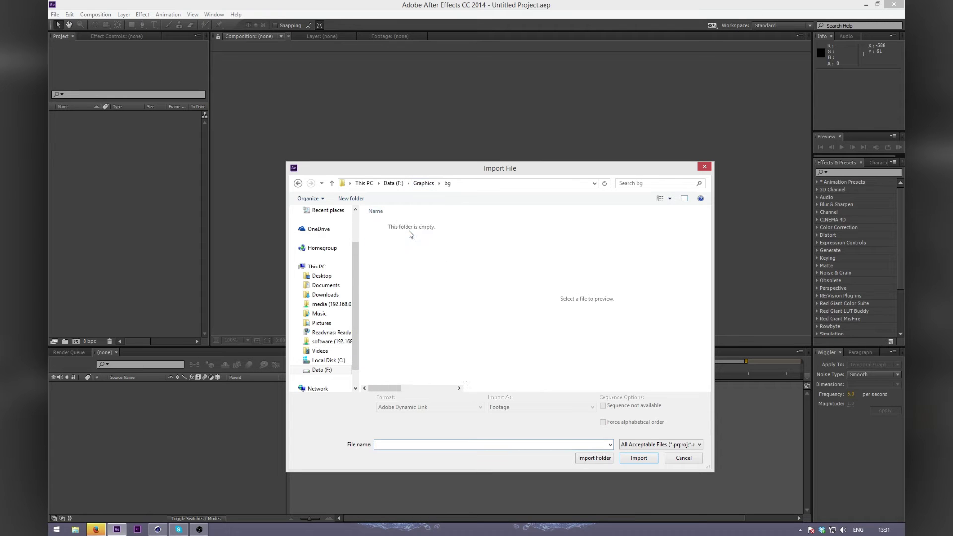
key("m")
key("a")
key("Return")
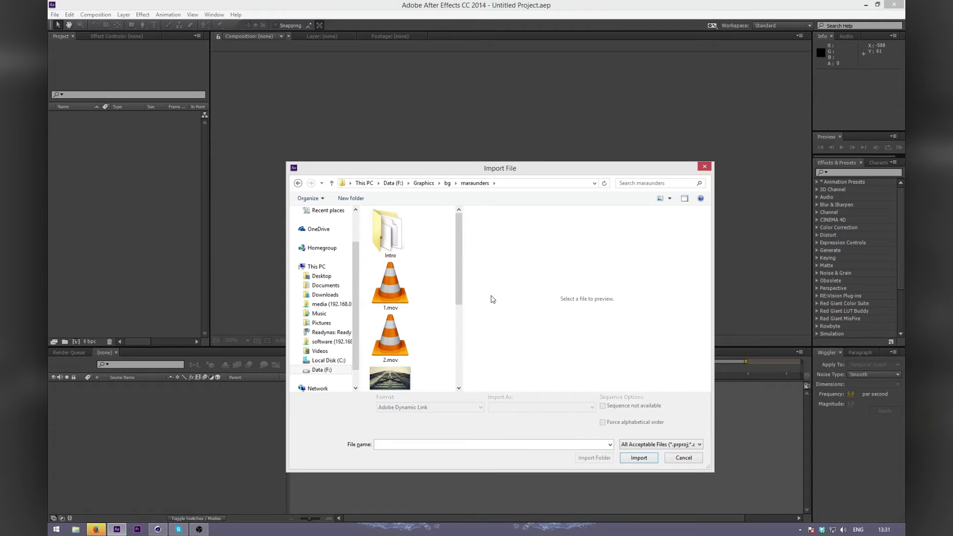
double_click(405, 250)
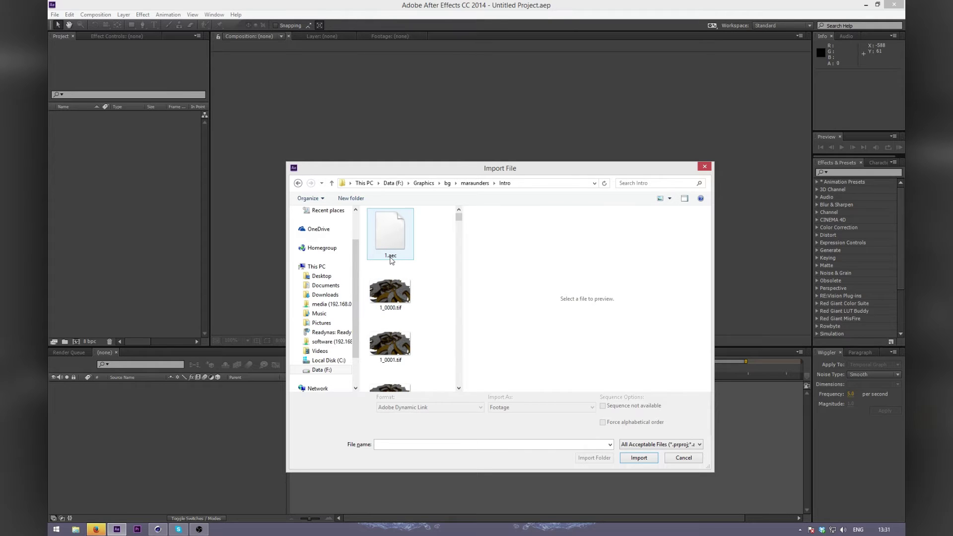
left_click(391, 259)
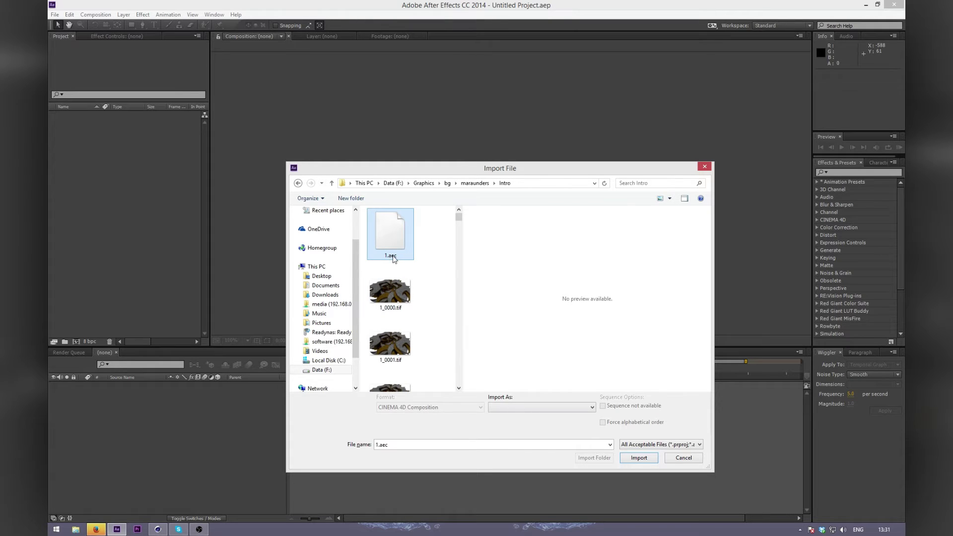
double_click(386, 231)
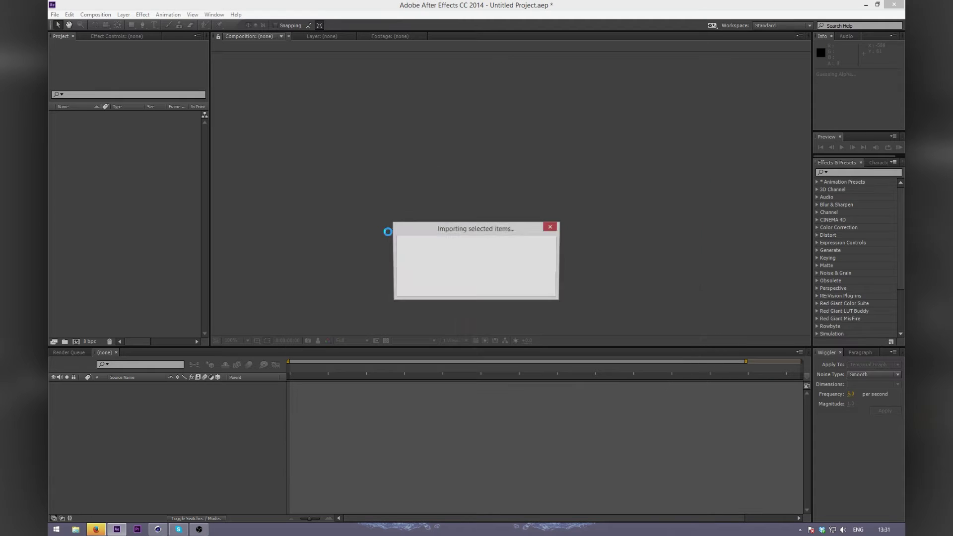
Expand the imported folder 1 in the project and open its composition 1
left_click(51, 114)
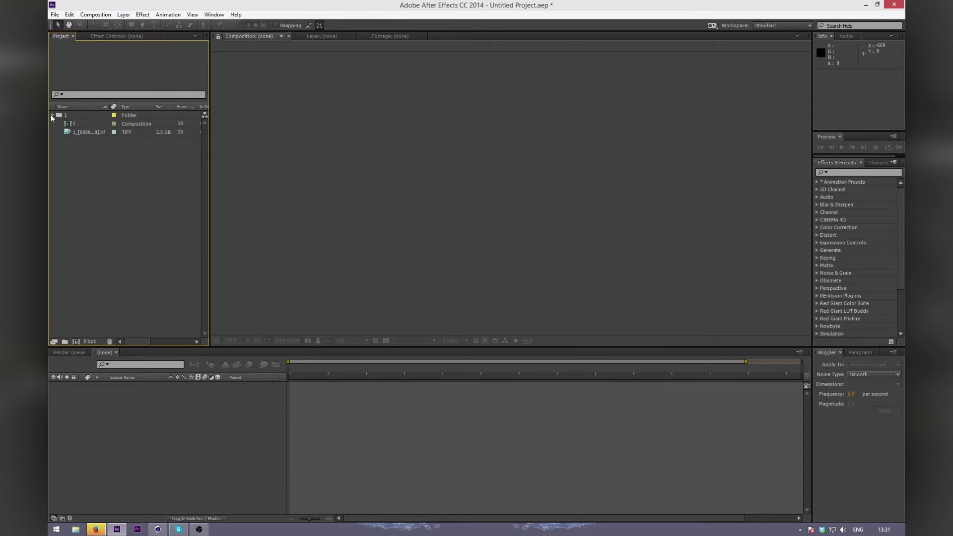
left_click(77, 124)
left_click(78, 132)
left_click(78, 124)
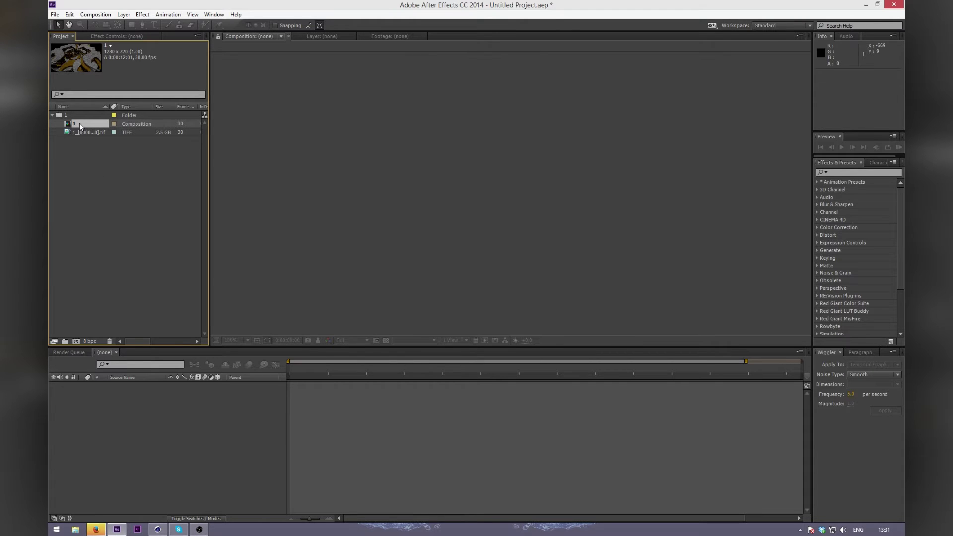
double_click(79, 124)
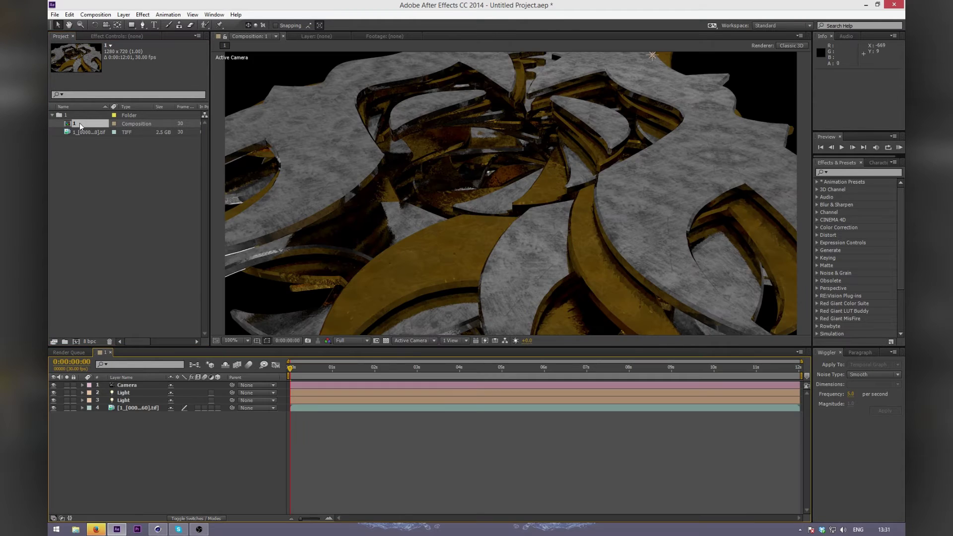
Delete both Light layers from the composition
left_click(134, 393)
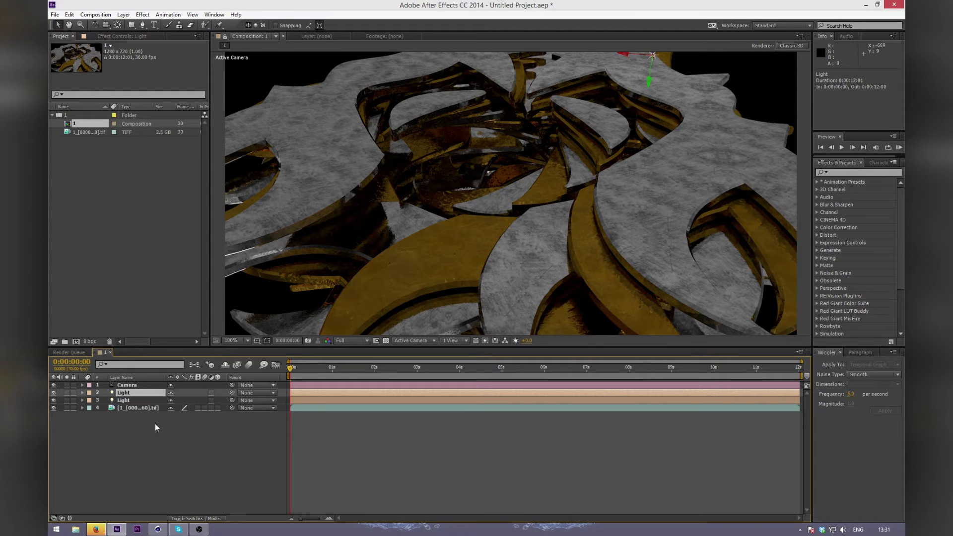
left_click(130, 397, "shift")
key("Delete")
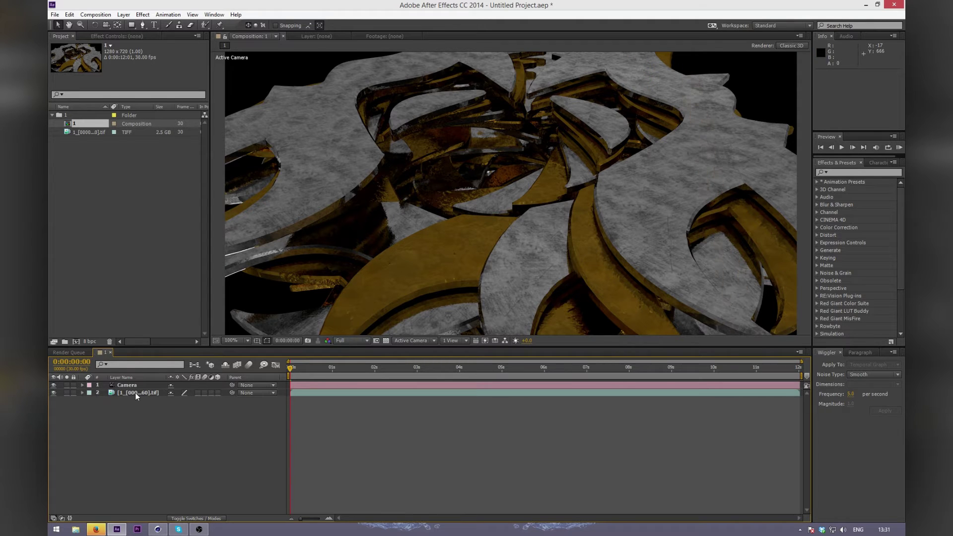
Rename the TIFF sequence layer as intro
left_click(135, 392)
key("Return")
type("intro")
key("Return")
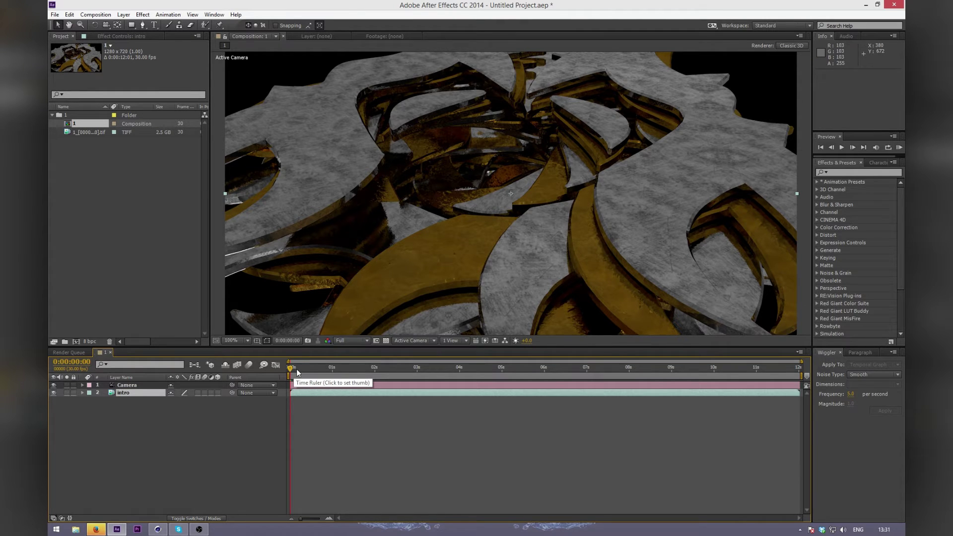
Go to 0:00:06:18, apply the RSMB Pro effect to the intro layer and set its Main_BG Blur Amt to 1
left_click_drag(296, 368, 569, 367)
left_click(852, 171)
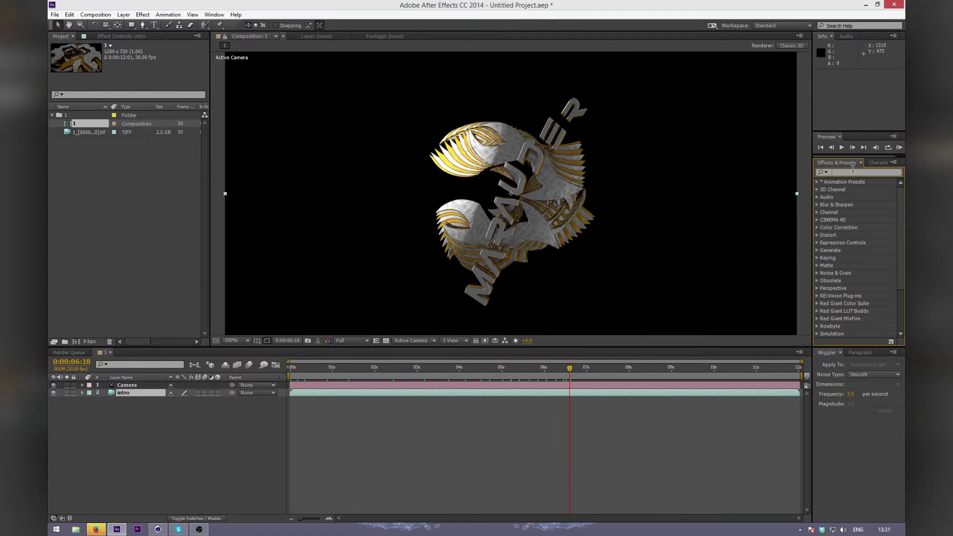
type("rsmb")
left_click(844, 197)
left_click_drag(845, 197, 316, 392)
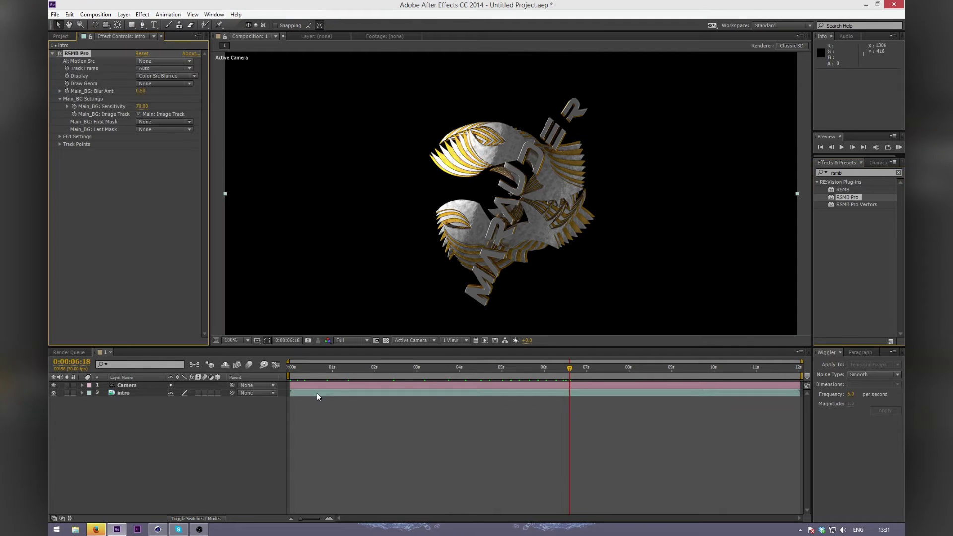
type("1")
key("Return")
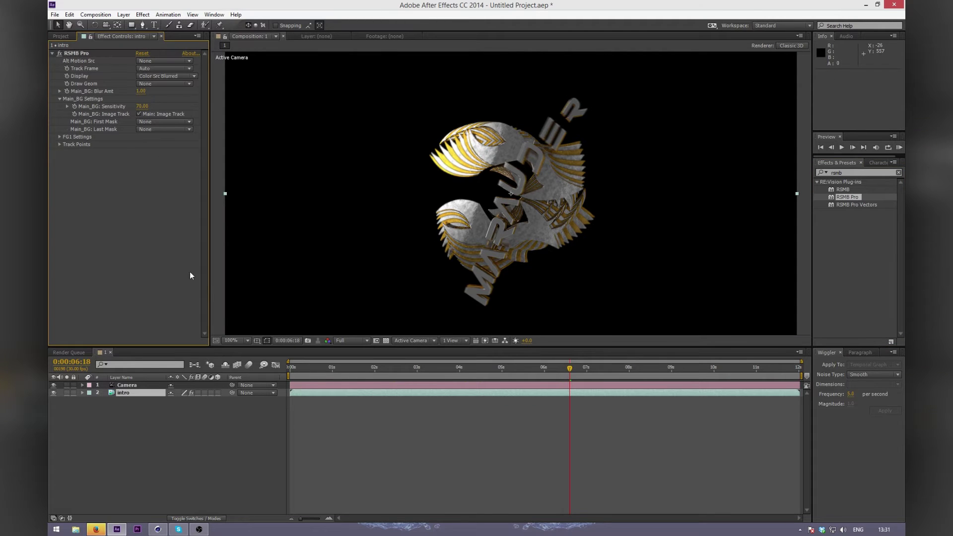
Add a new solid layer to the composition and change its color to black
left_click(119, 385)
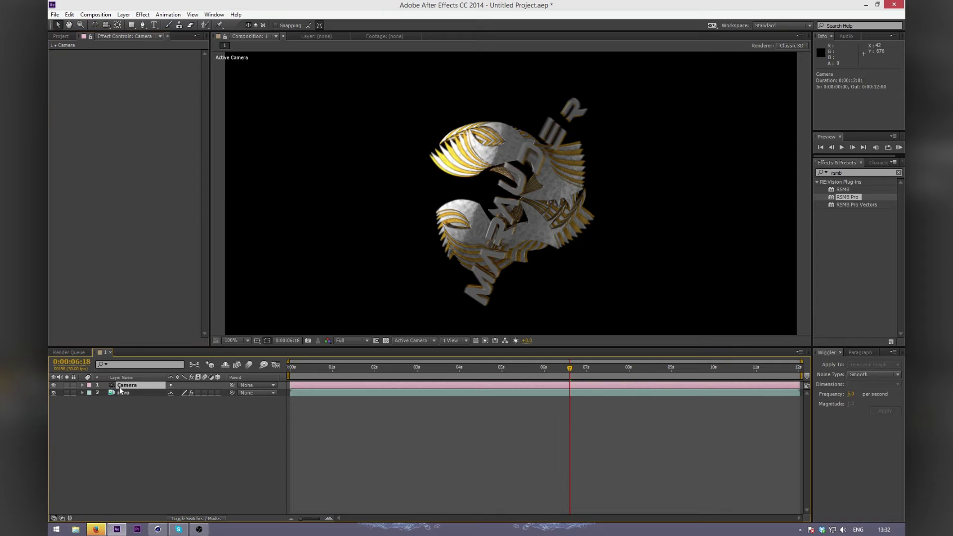
left_click(140, 422)
key("q")
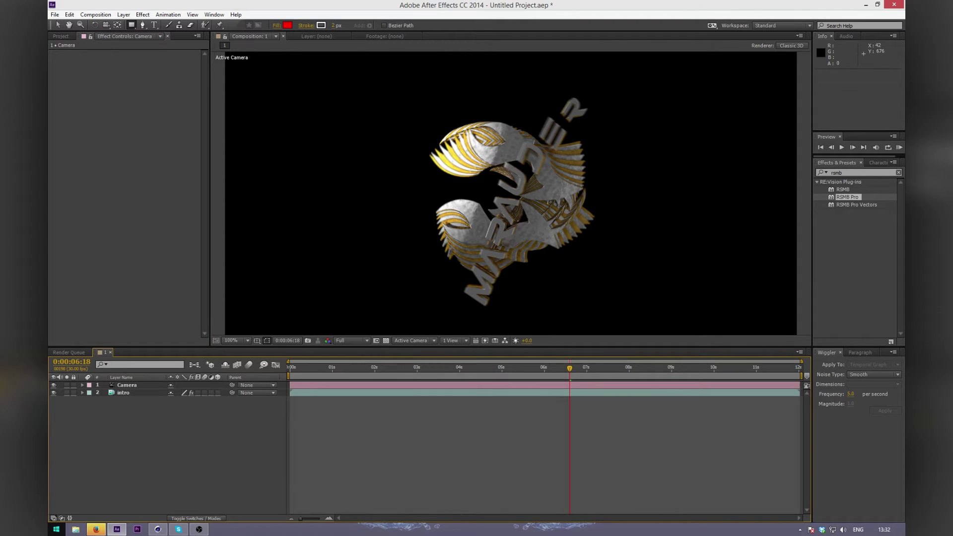
key("ctrl+y")
key("Return")
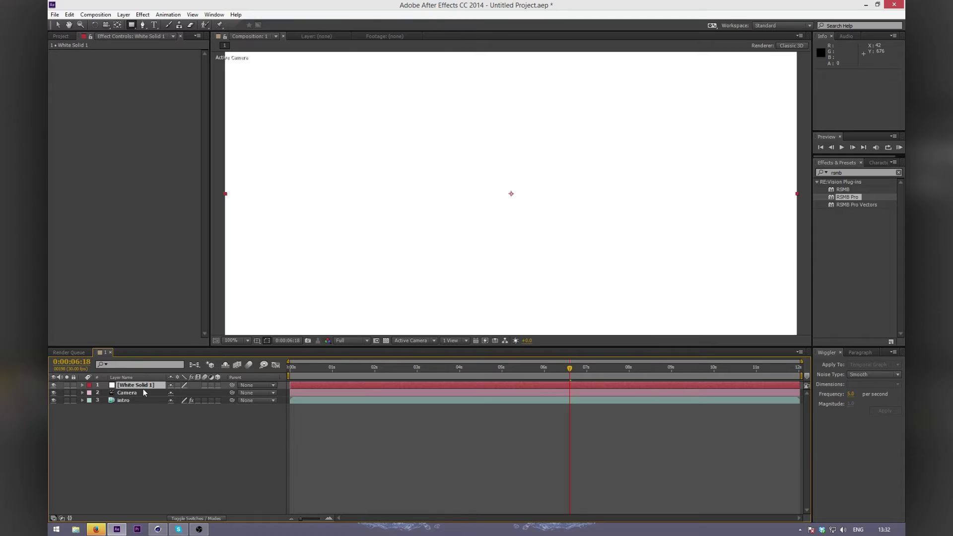
key("ctrl+shift+y")
left_click(655, 427)
left_click(604, 317)
left_click_drag(564, 343, 547, 369)
key("Return")
key("Return")
Place the black solid beneath all other layers and rename it bg
left_click_drag(135, 385, 153, 429)
key("Return")
type("bg")
key("Return")
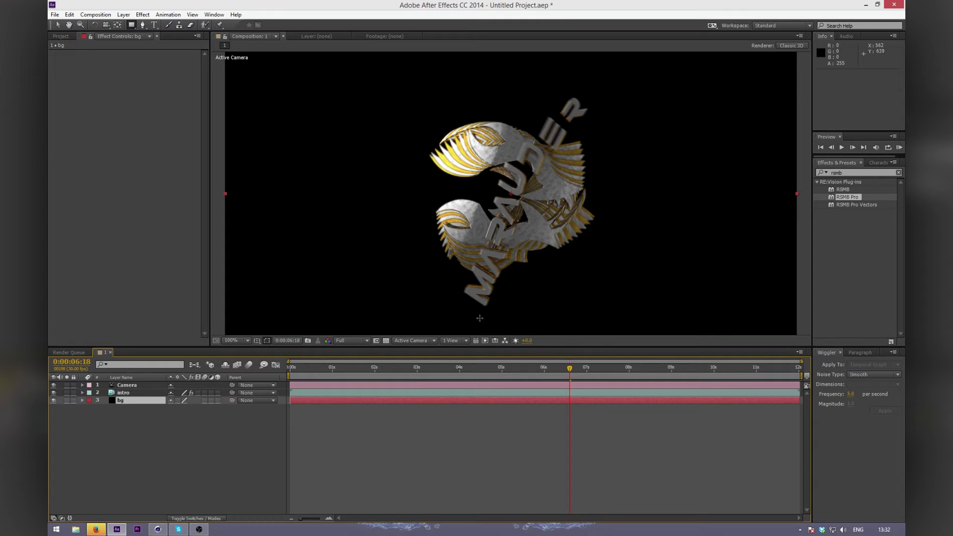
Add a second black solid named particles and place it between the Camera and intro layers
left_click(104, 455)
key("ctrl+y")
key("Return")
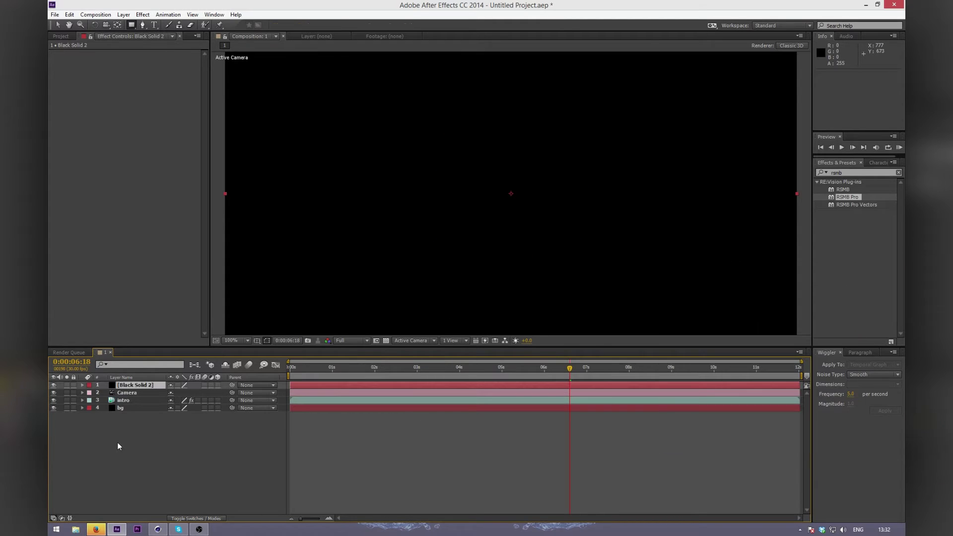
key("Return")
type("particles")
key("Return")
key("ctrl+[")
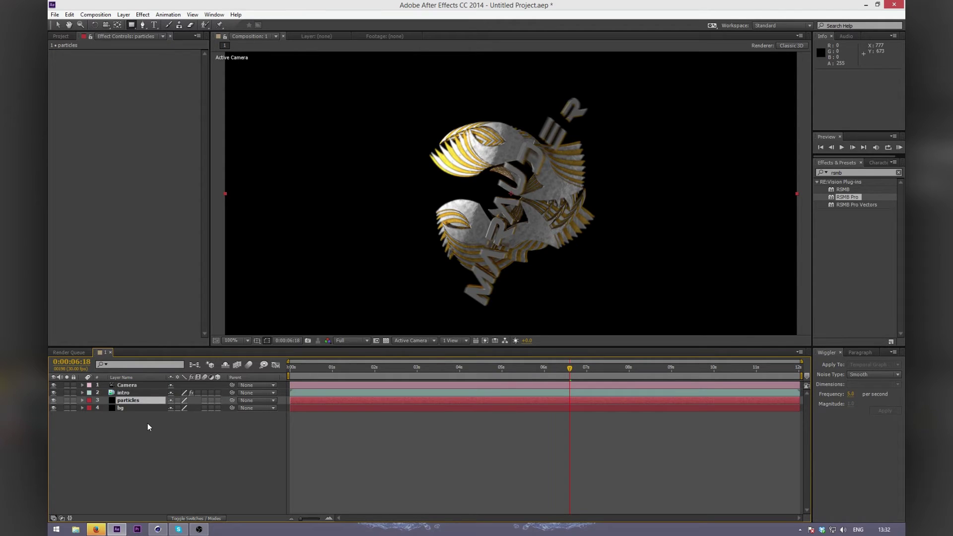
Find the Trapcode Particular effect and apply it to the particles layer
left_click(837, 198)
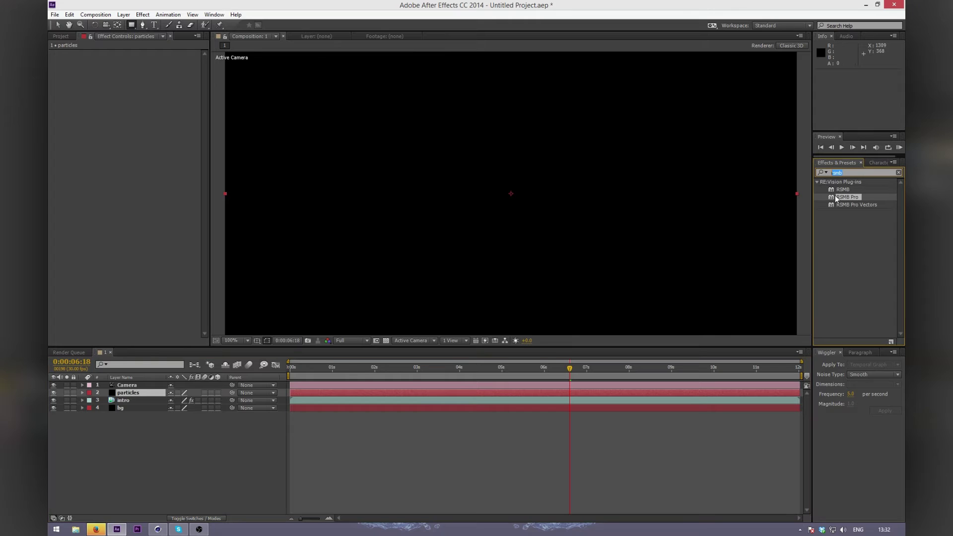
type("partic")
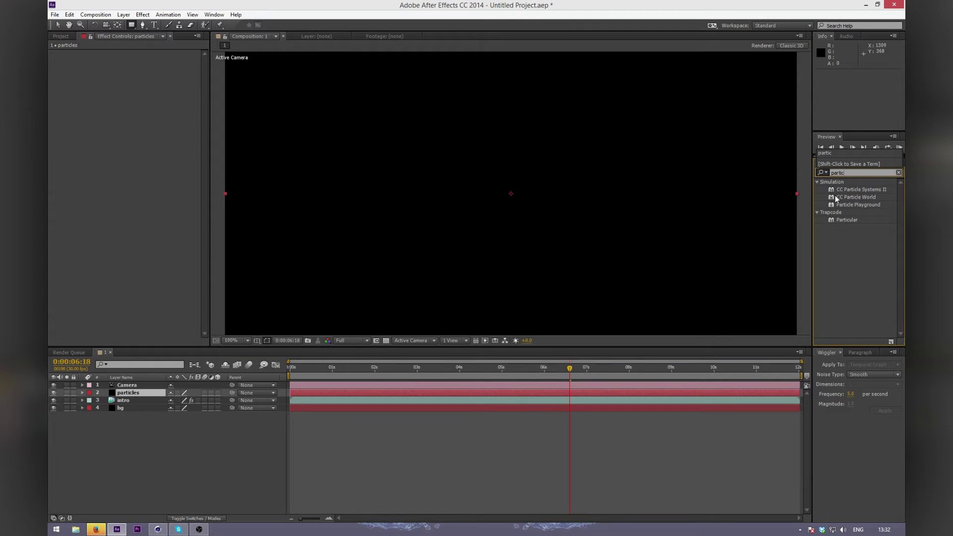
double_click(846, 221)
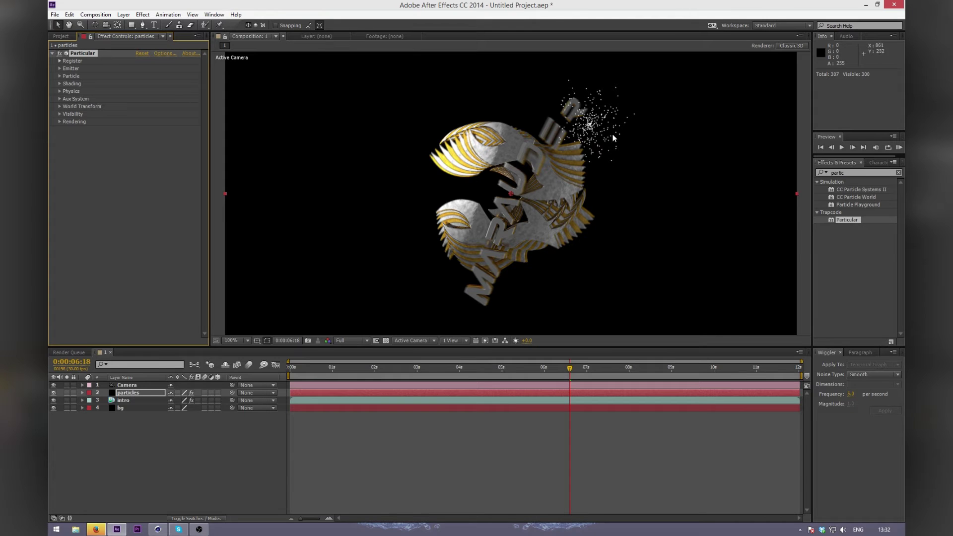
Toggle the Camera layer's visibility repeatedly to compare how the particles look with and without the imported camera
left_click(53, 385)
left_click(53, 385)
left_click(53, 385)
left_click(53, 385)
left_click(53, 385)
left_click(53, 385)
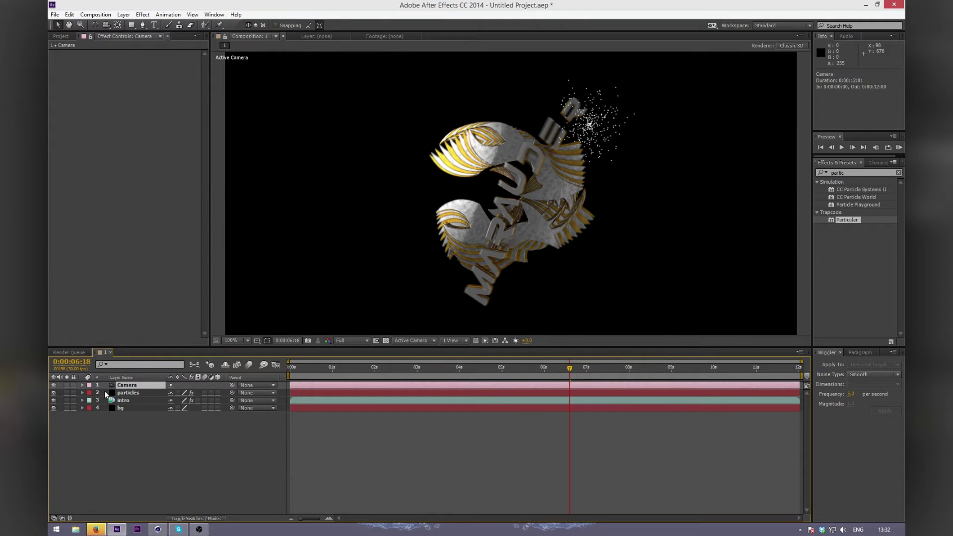
left_click(122, 401)
Move the Particular emitter to about XY 0, -72 and set its Emitter Type to Box
left_click(128, 392)
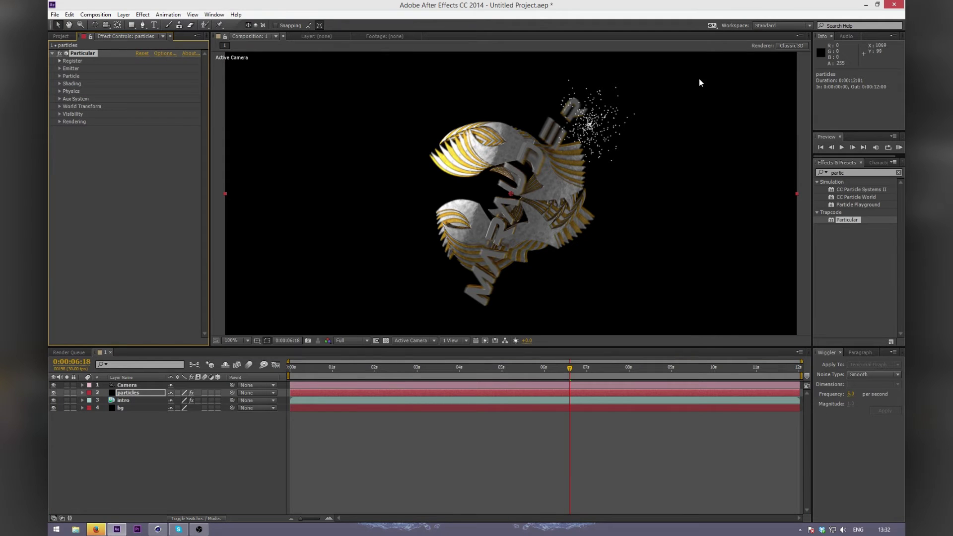
left_click_drag(510, 193, 202, 57)
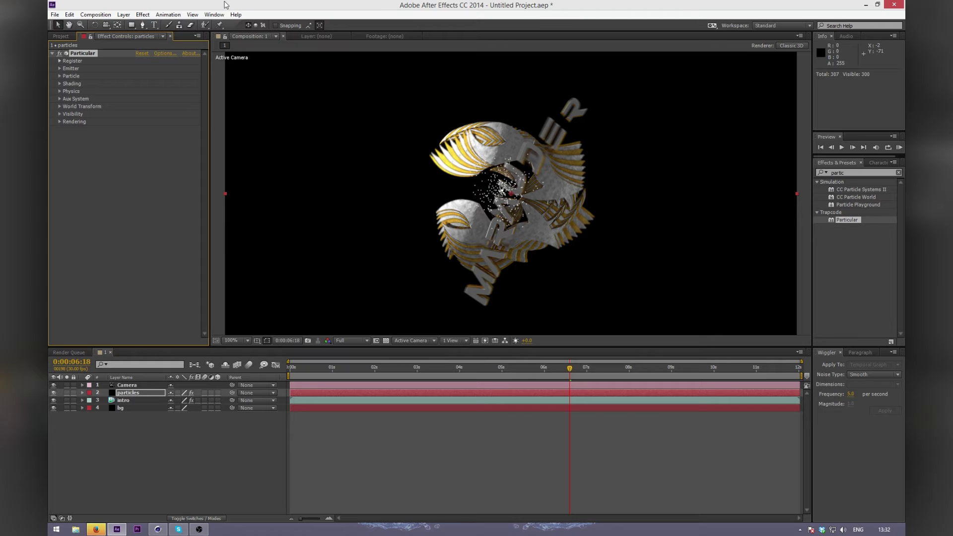
left_click(60, 68)
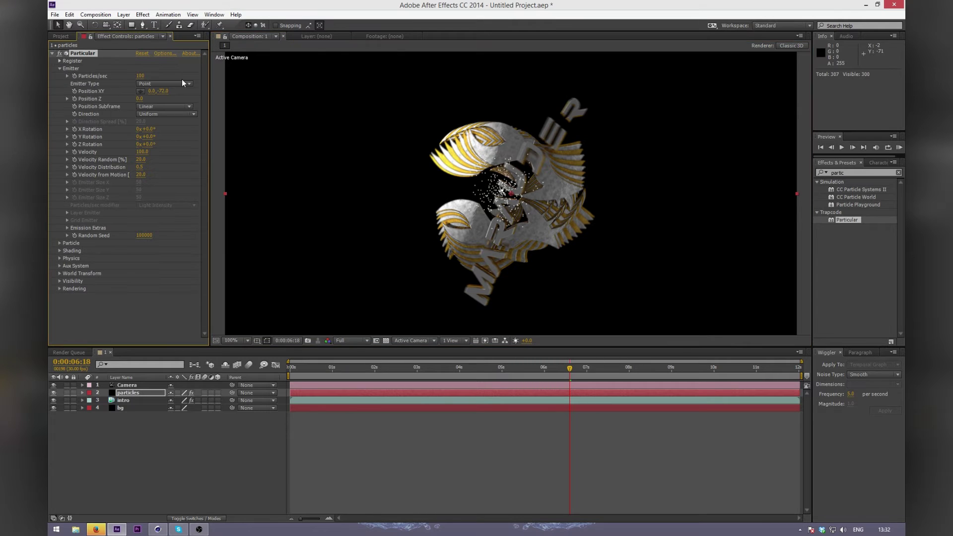
left_click(180, 83)
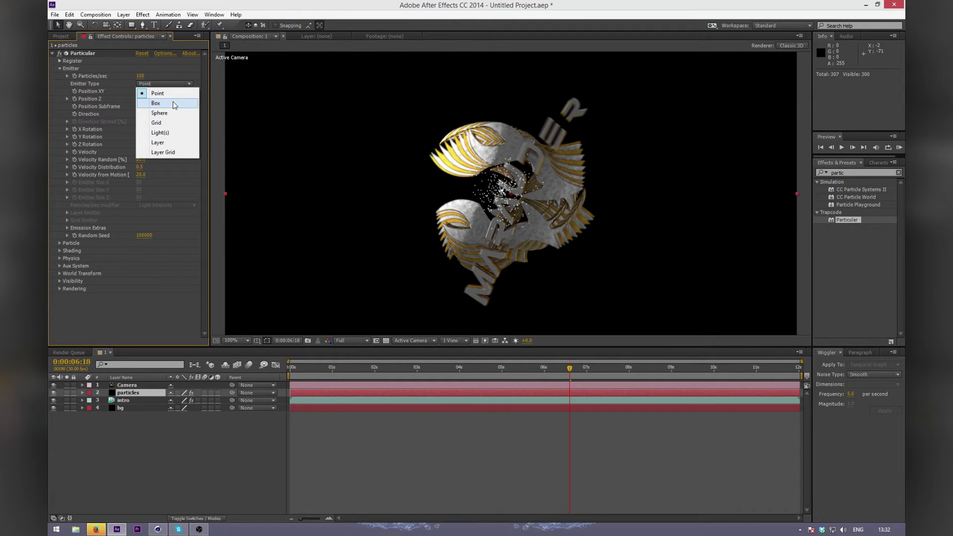
left_click(174, 101)
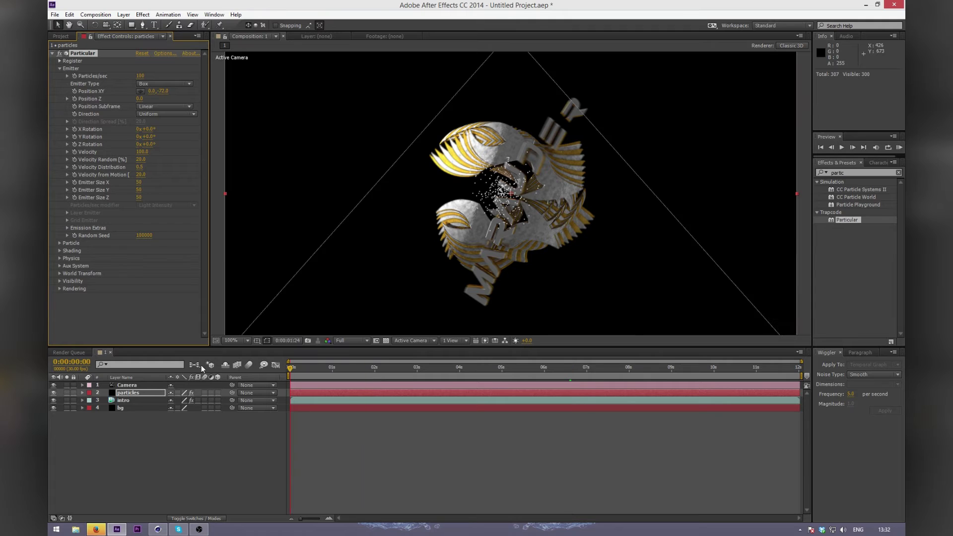
Return to the first frame and trim the end of the particles layer to about 6.5 seconds
key("Home")
scroll(502, 173, "down", 4)
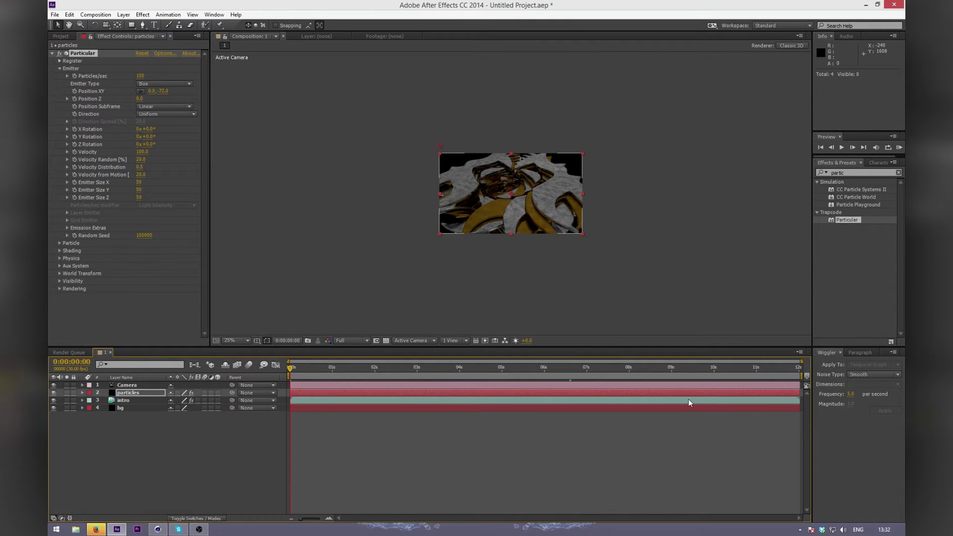
left_click_drag(783, 392, 551, 380)
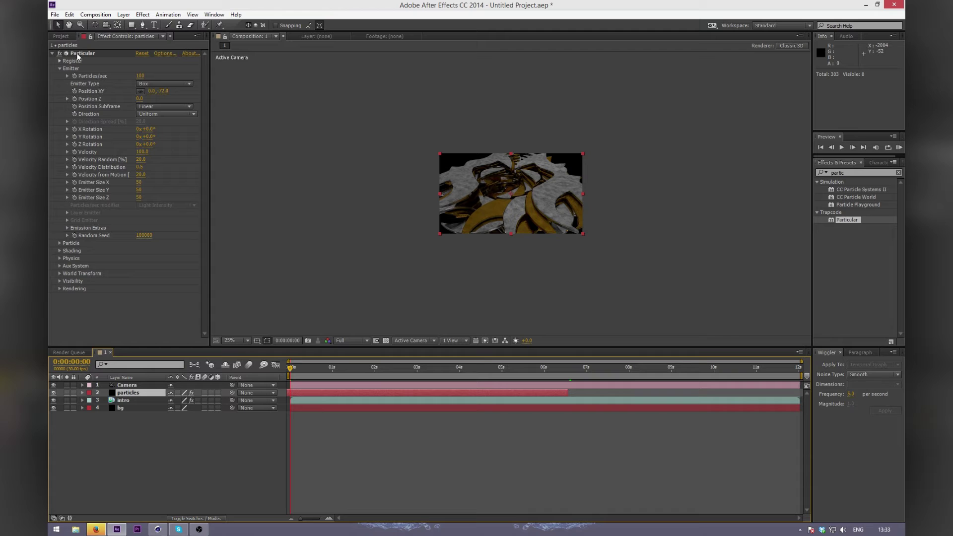
Move the Particular emitter to about XY 396, -1372 and enlarge its box to 7600 by 7000 by 7600
left_click_drag(440, 149, 479, 4)
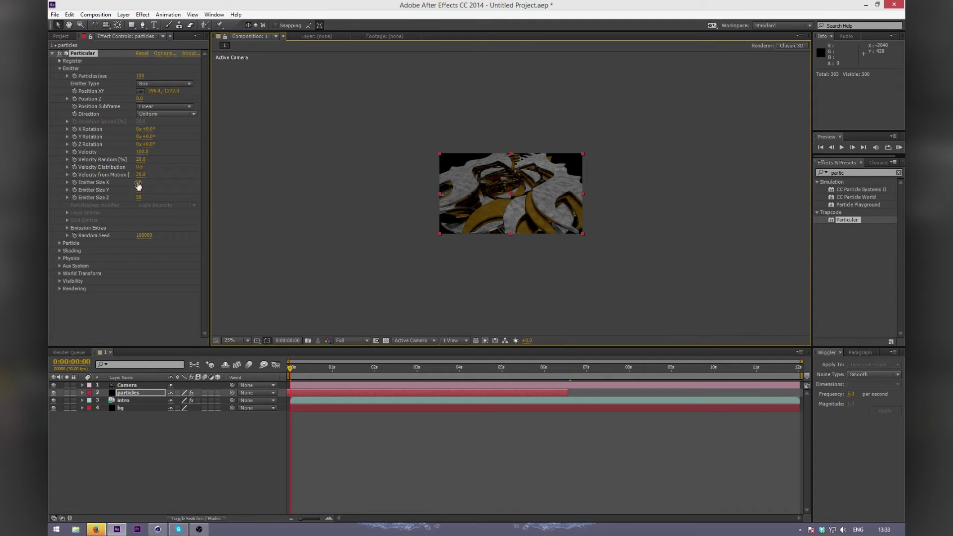
left_click_drag(139, 183, 158, 175)
left_click_drag(377, 158, 445, 155)
left_click_drag(138, 190, 288, 179)
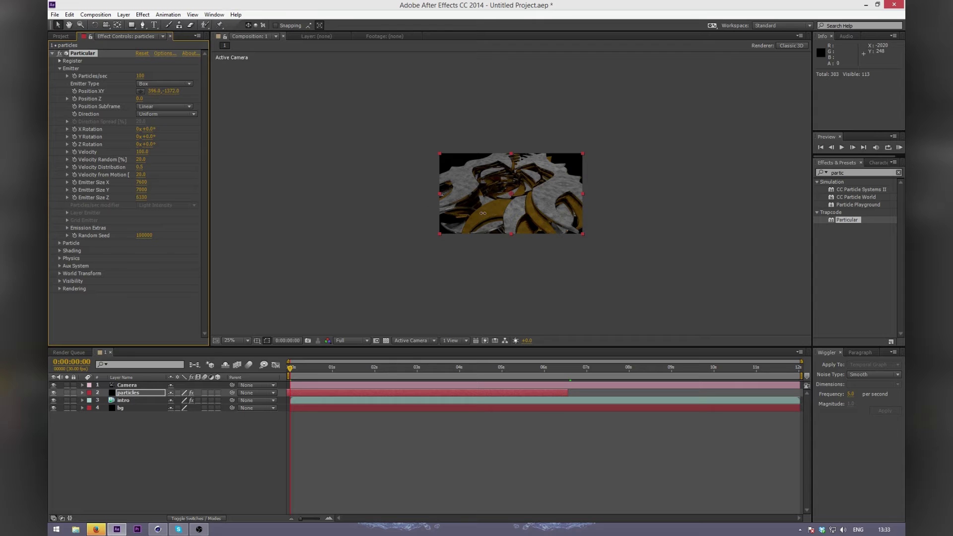
key("ctrl+z")
Set the particle Size to 26 in Particular's Particle settings
left_click(60, 242)
scroll(80, 243, "down", 2)
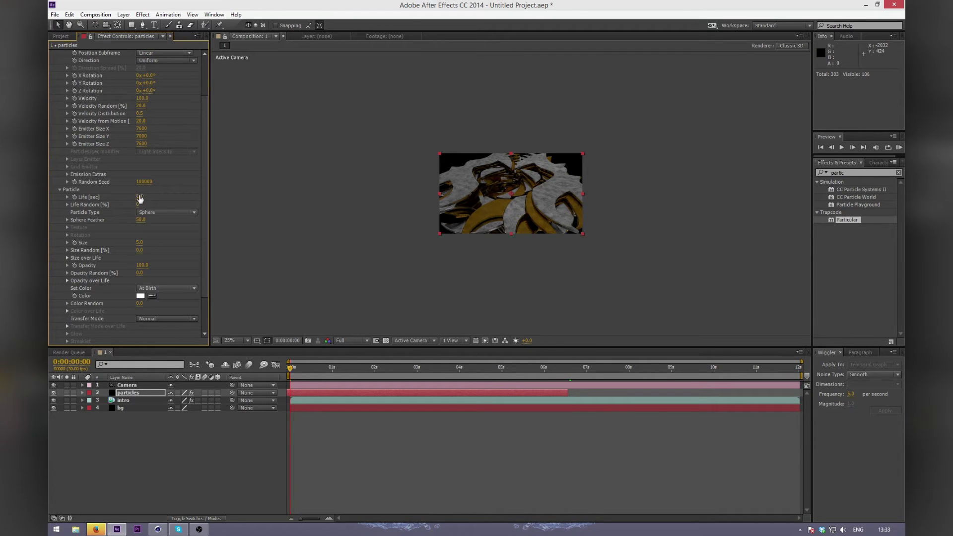
left_click_drag(137, 243, 144, 236)
left_click_drag(144, 237, 142, 237)
scroll(394, 179, "up", 4)
scroll(394, 178, "down", 2)
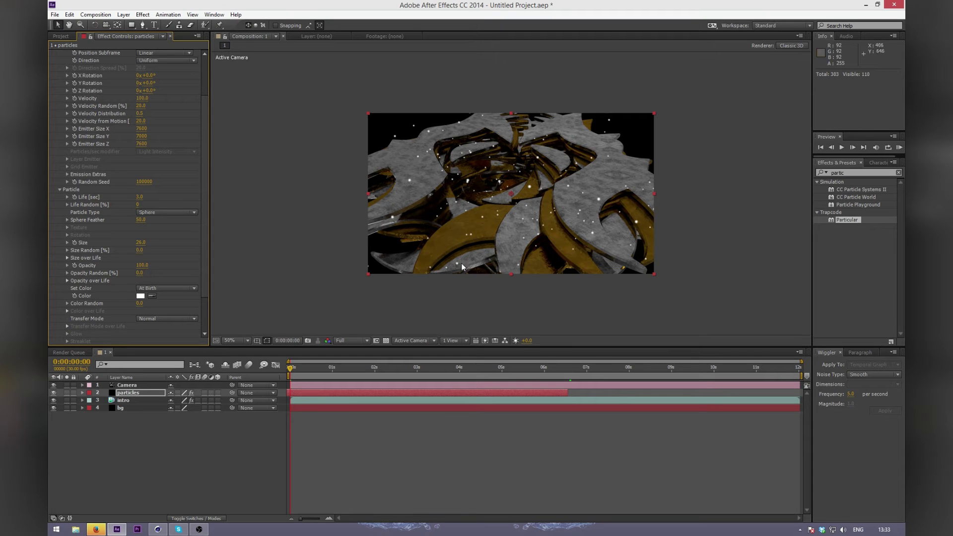
Adjust the particles layer to span the whole 12-second composition and check the last frame
left_click_drag(567, 393, 801, 393)
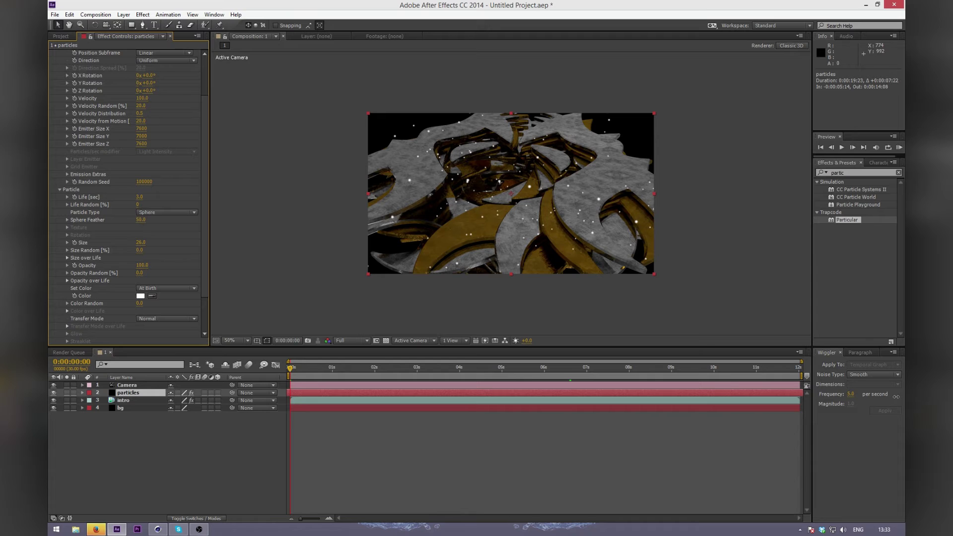
left_click_drag(303, 372, 818, 378)
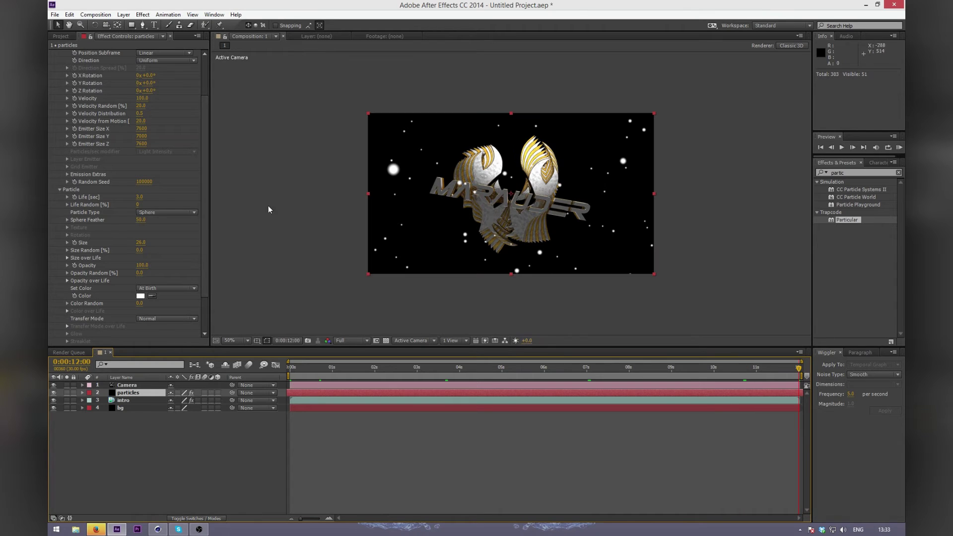
Raise Particular's Particles/sec to 350 and reduce the particle Size to 12
scroll(187, 172, "up", 3)
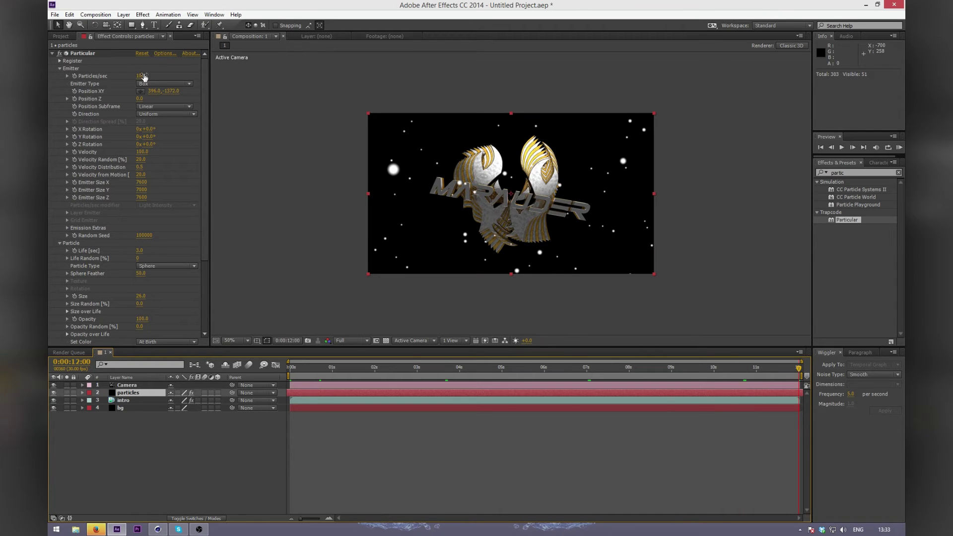
left_click_drag(144, 76, 145, 69)
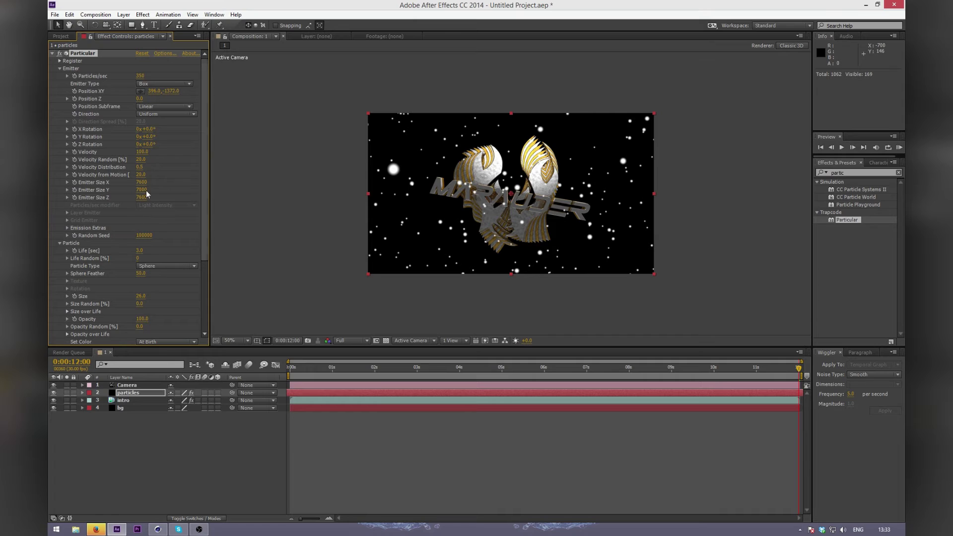
left_click_drag(141, 302, 130, 305)
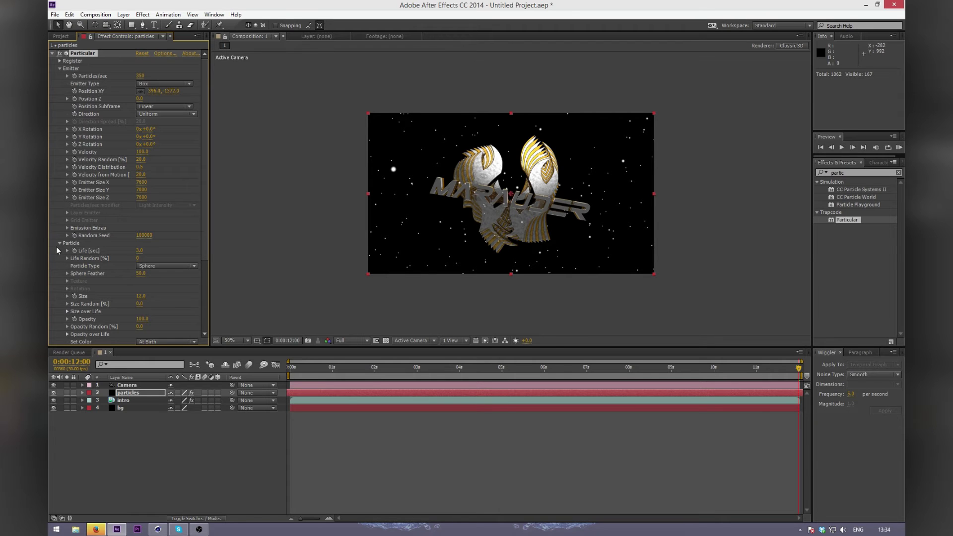
Preview the opening second, lengthen the emitter to Size Z 26841 and set Particles/sec to 100
scroll(117, 275, "down", 5)
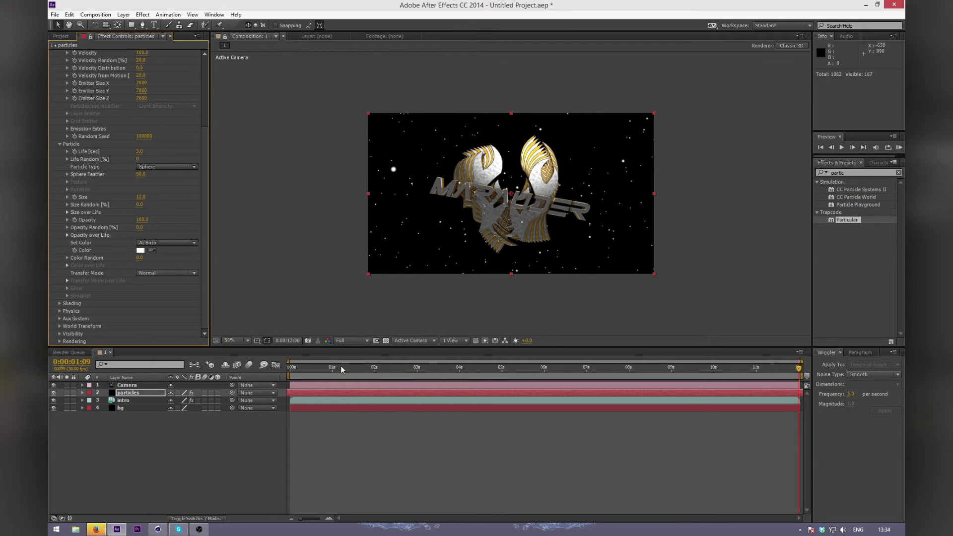
key("KP_0")
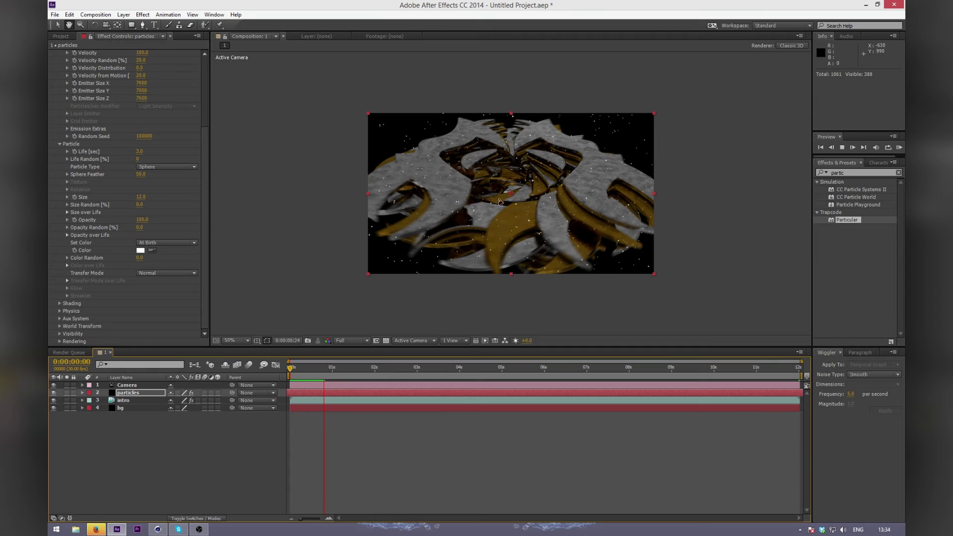
key("space")
left_click_drag(142, 101, 614, 84)
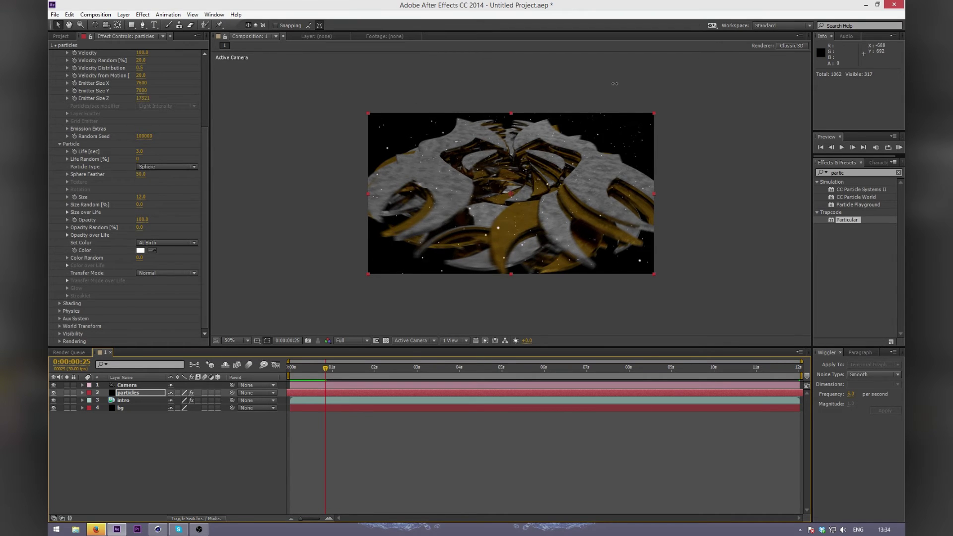
scroll(140, 149, "up", 5)
left_click_drag(141, 76, 137, 81)
scroll(114, 281, "down", 5)
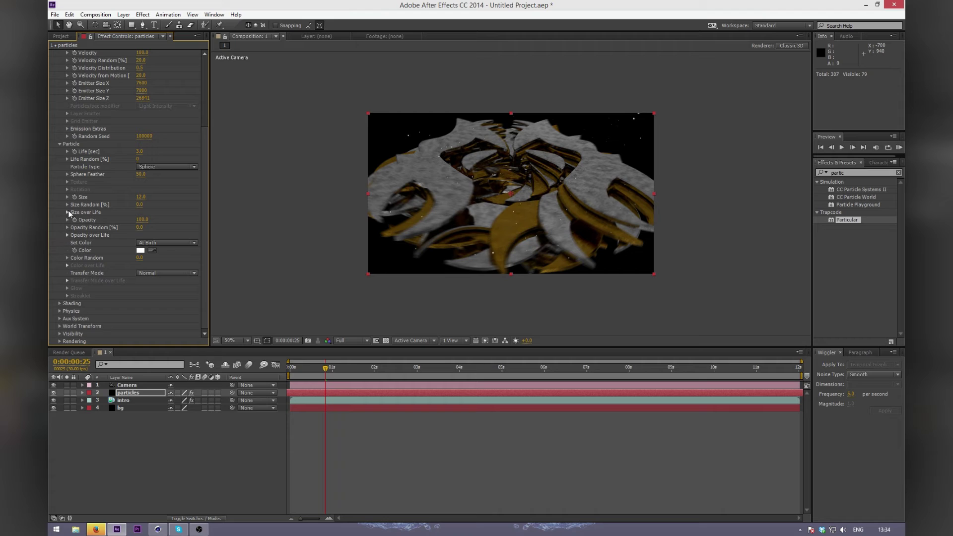
Shape the particles' Opacity over Life graph as a trapezoid that fades in at birth and out at death
left_click(67, 235)
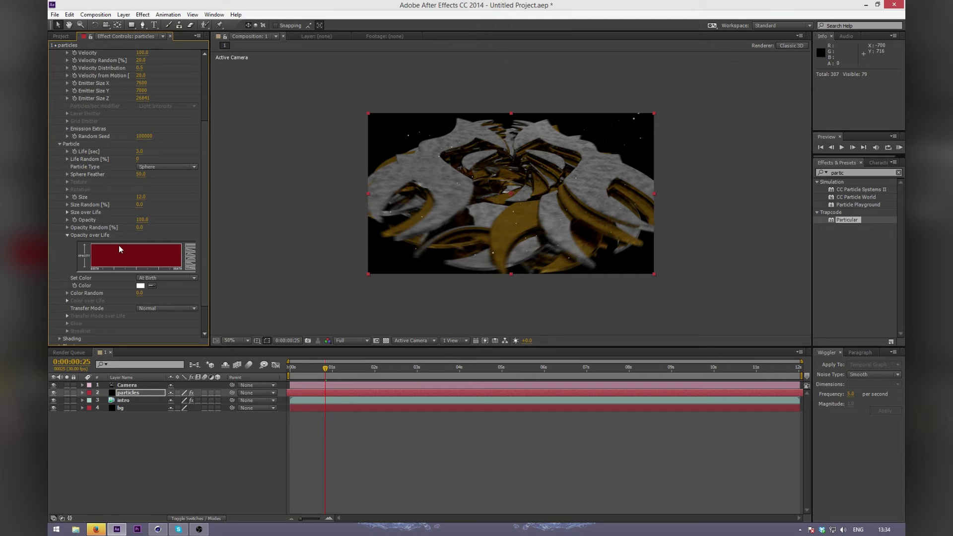
mouse_move(94, 263)
left_mouse_down()
mouse_move(159, 258)
mouse_move(139, 257)
mouse_move(107, 277)
mouse_move(153, 295)
mouse_move(179, 246)
left_mouse_up()
left_click(187, 256)
left_click(193, 248)
left_click(192, 262)
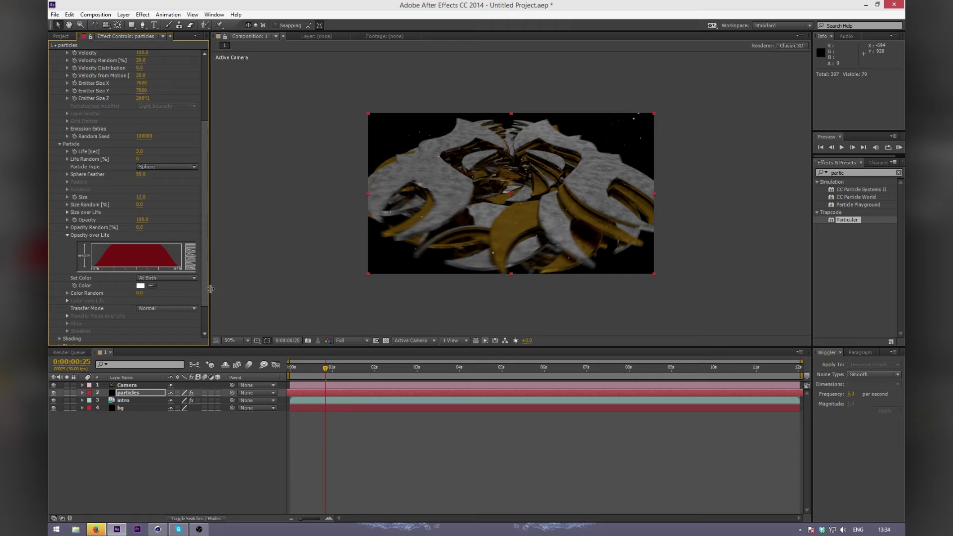
Play the composition from the first frame for about one second to check the fading particles
left_click_drag(319, 368, 195, 390)
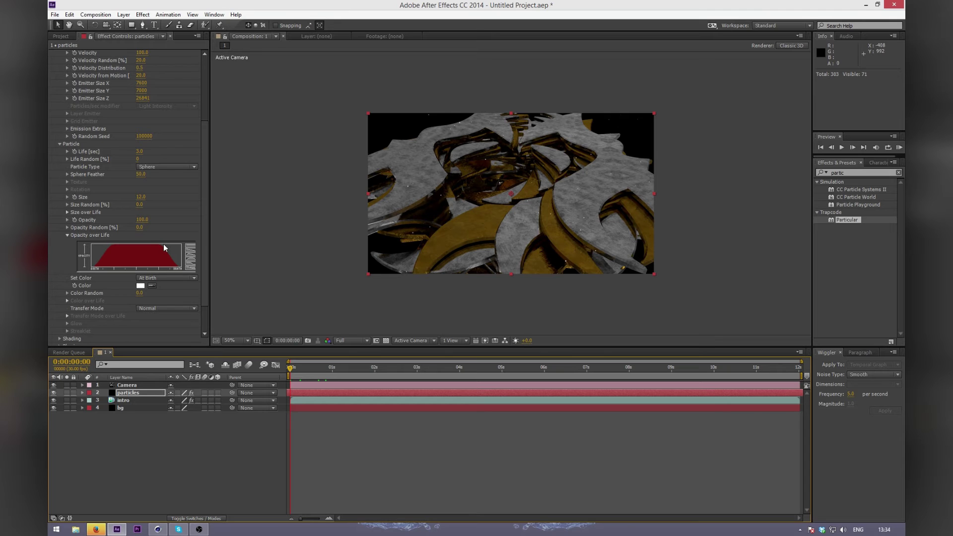
key("space")
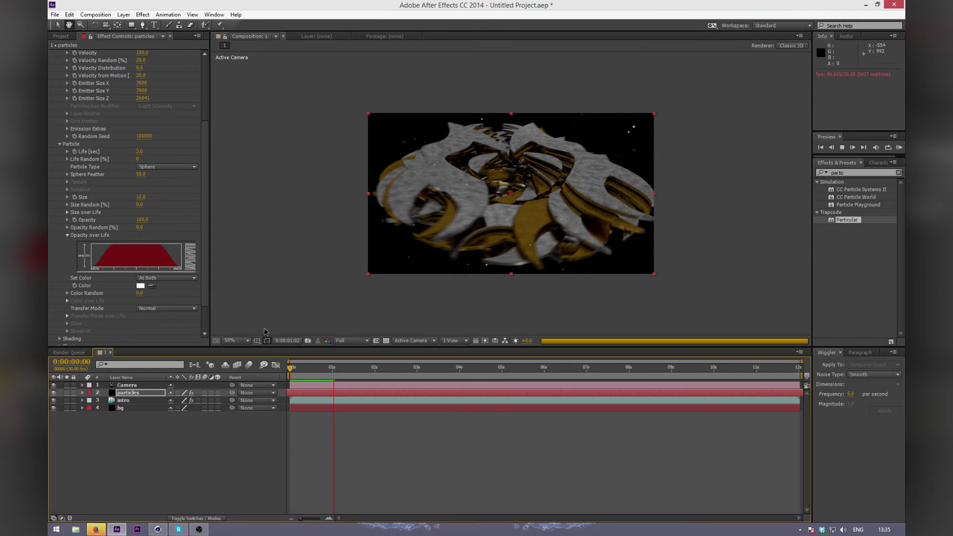
key("space")
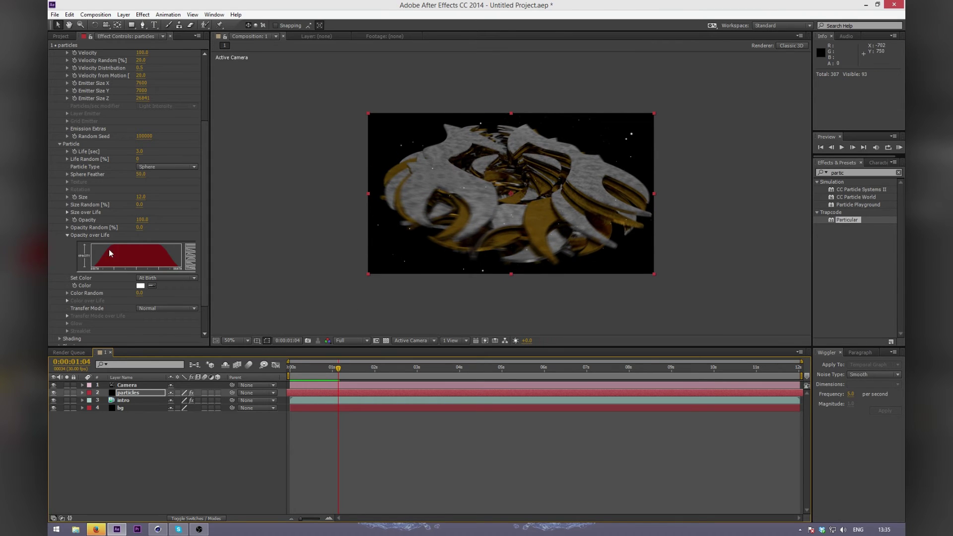
Turn on Motion Blur in Particular's Rendering settings
left_click(58, 143)
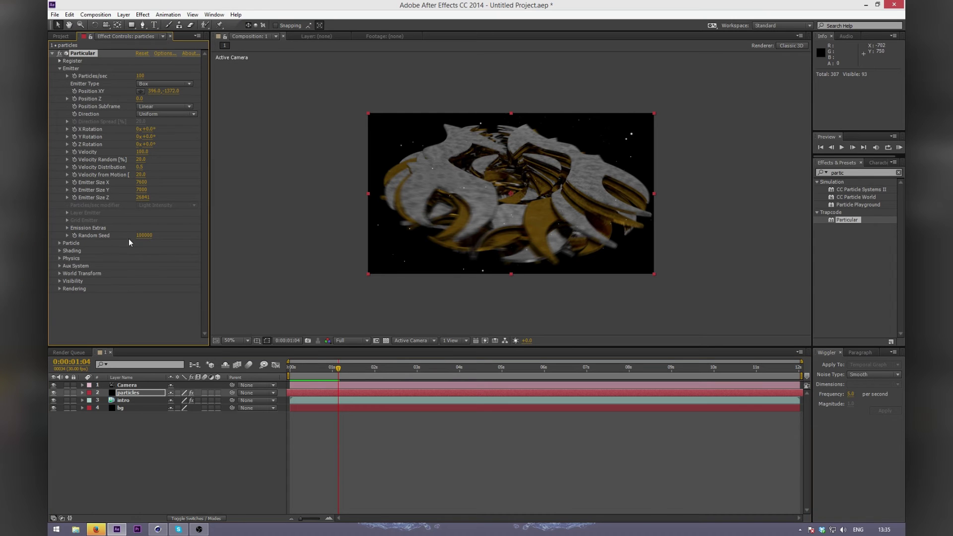
left_click(59, 289)
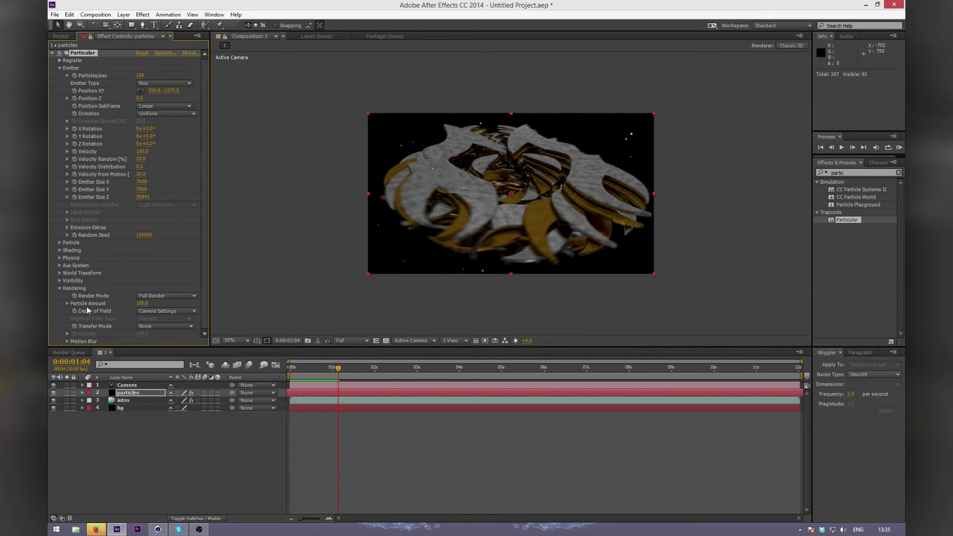
left_click(68, 340)
left_click(173, 287)
left_click(162, 318)
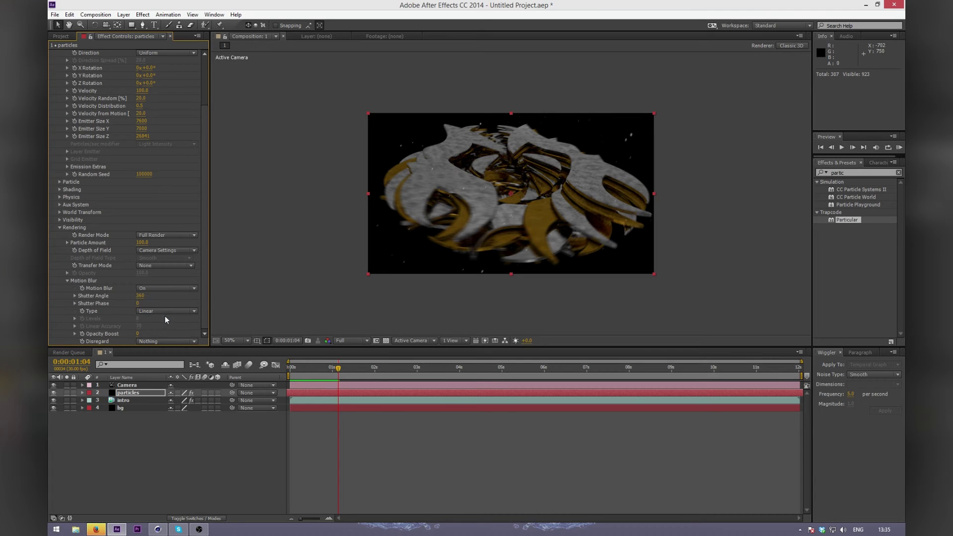
Set the particles' motion blur Type to Subframe Sample with 15 Levels and check the animation up to 0:00:09:19
left_click(161, 311)
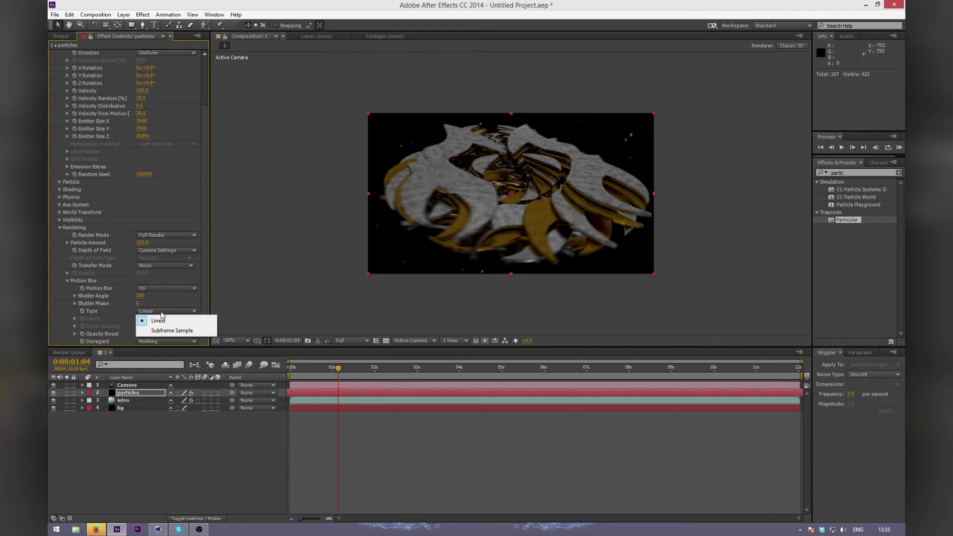
left_click(165, 332)
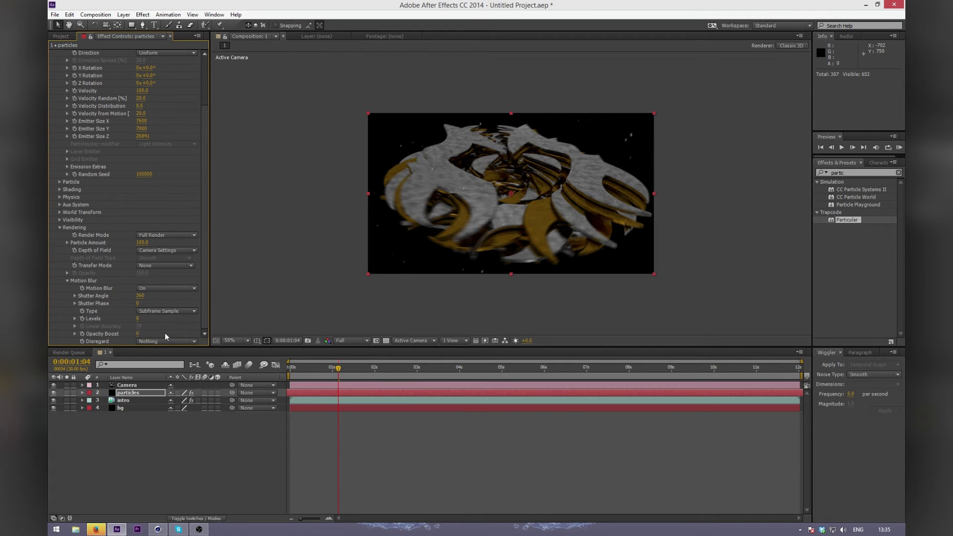
left_click(139, 319)
type("15")
key("Return")
key("space")
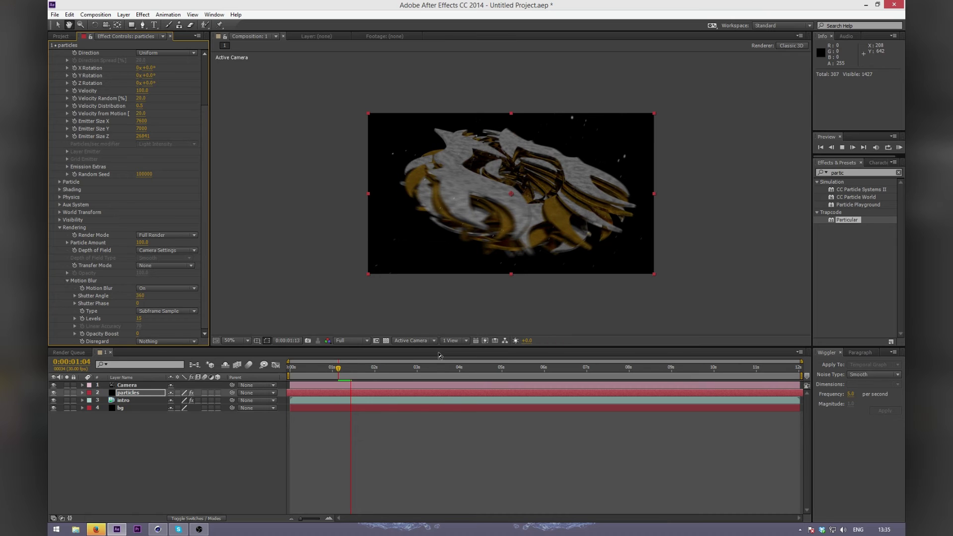
left_click_drag(351, 368, 698, 355)
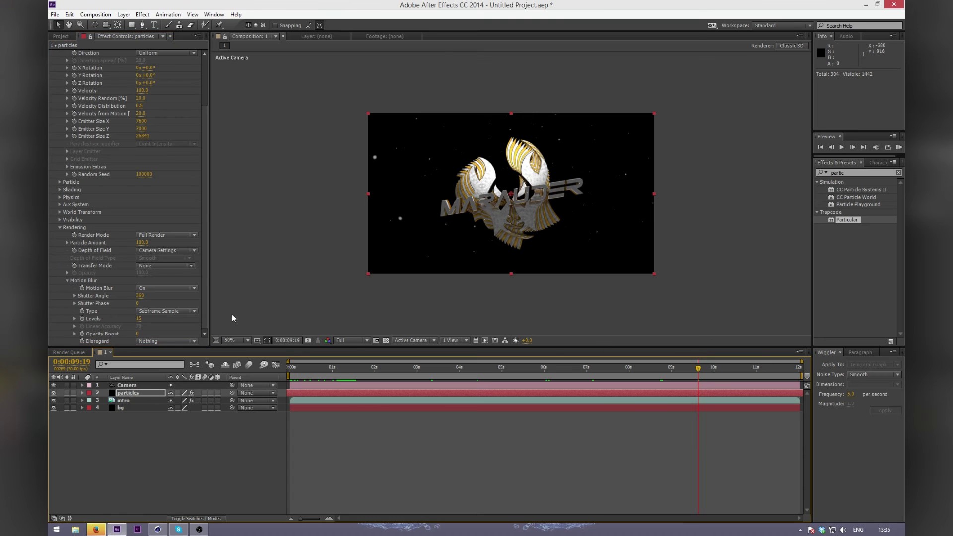
Change the particle Color to golden yellow, hex E3C431
scroll(88, 210, "up", 3)
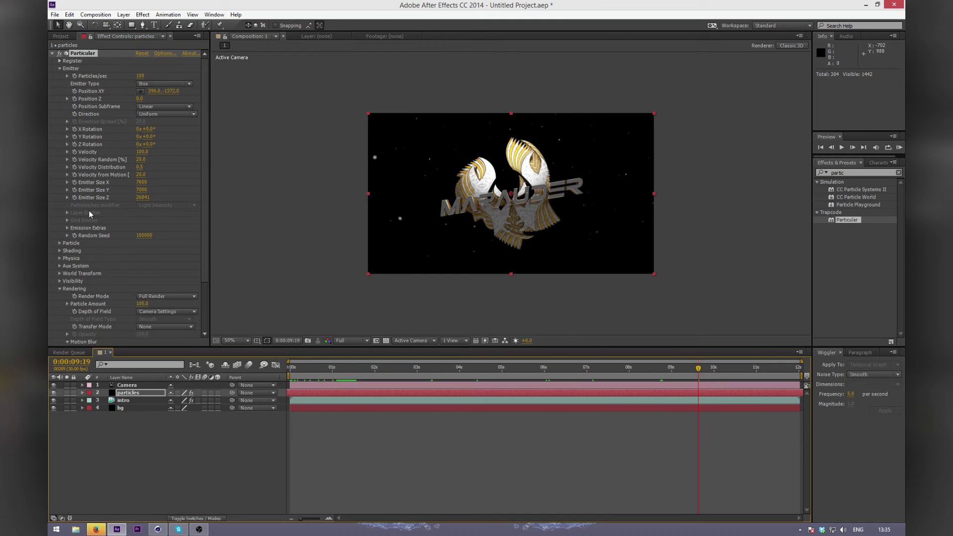
left_click(60, 288)
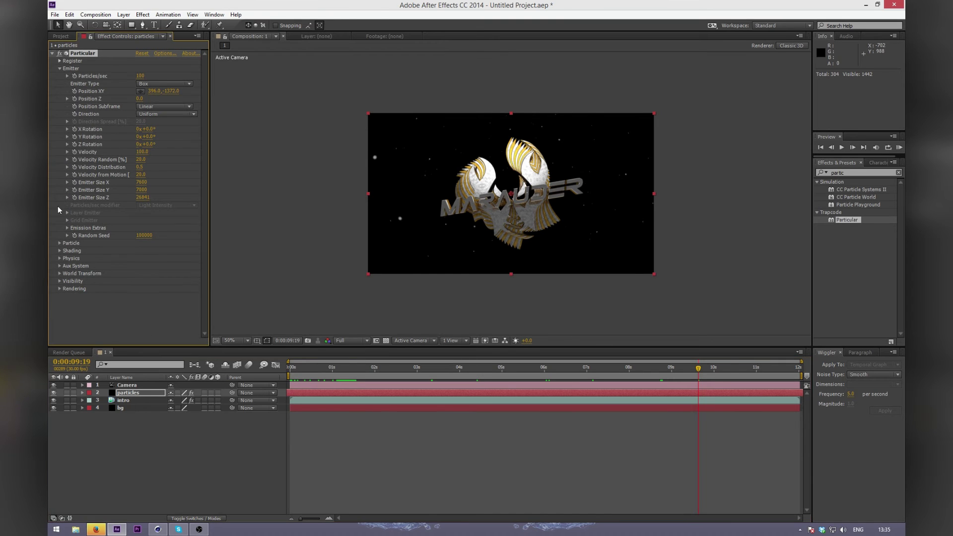
left_click(59, 243)
scroll(129, 277, "down", 3)
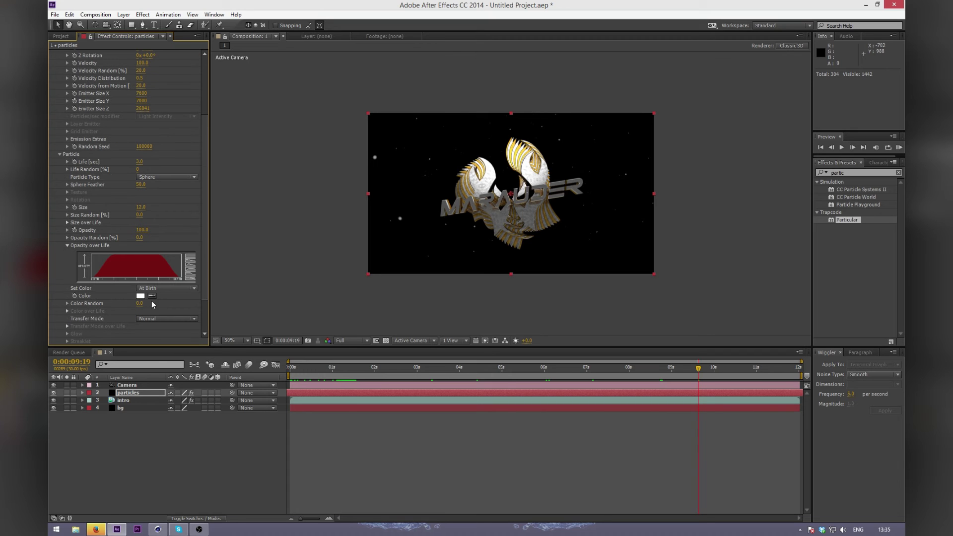
left_click(144, 297)
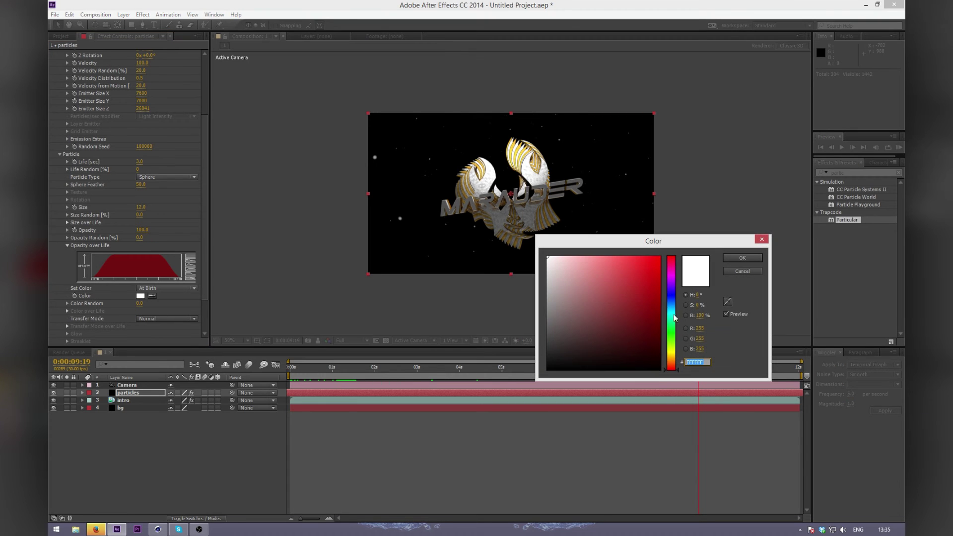
left_click_drag(677, 366, 674, 355)
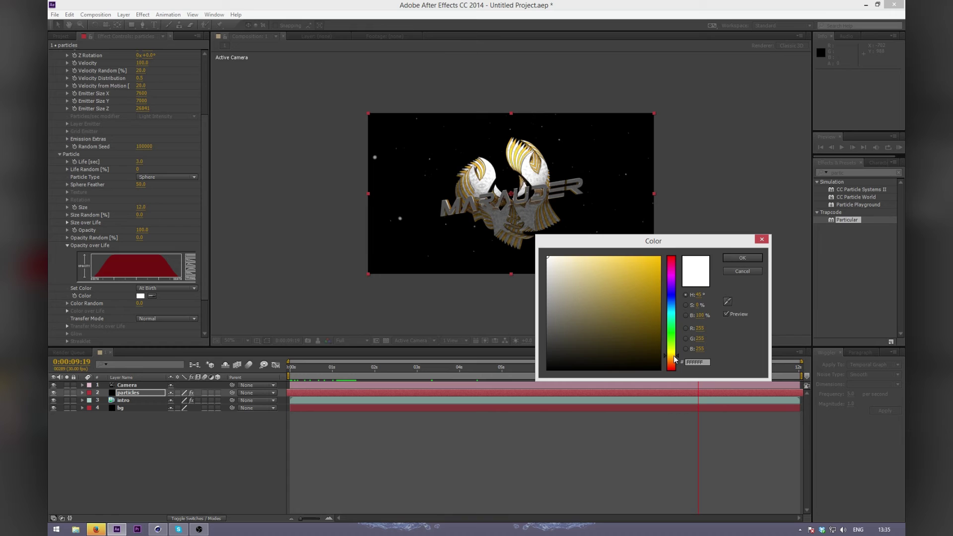
left_click_drag(636, 258, 635, 268)
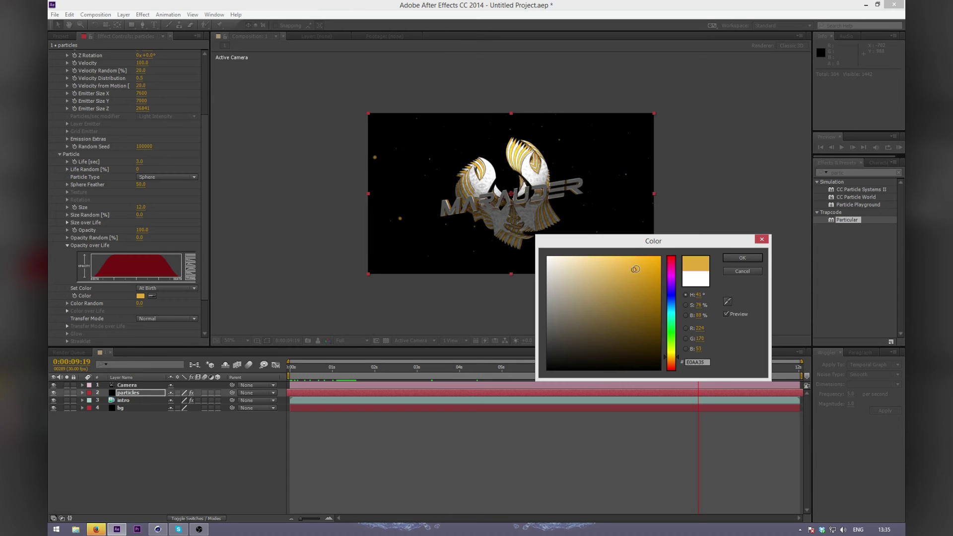
left_click_drag(676, 357, 677, 356)
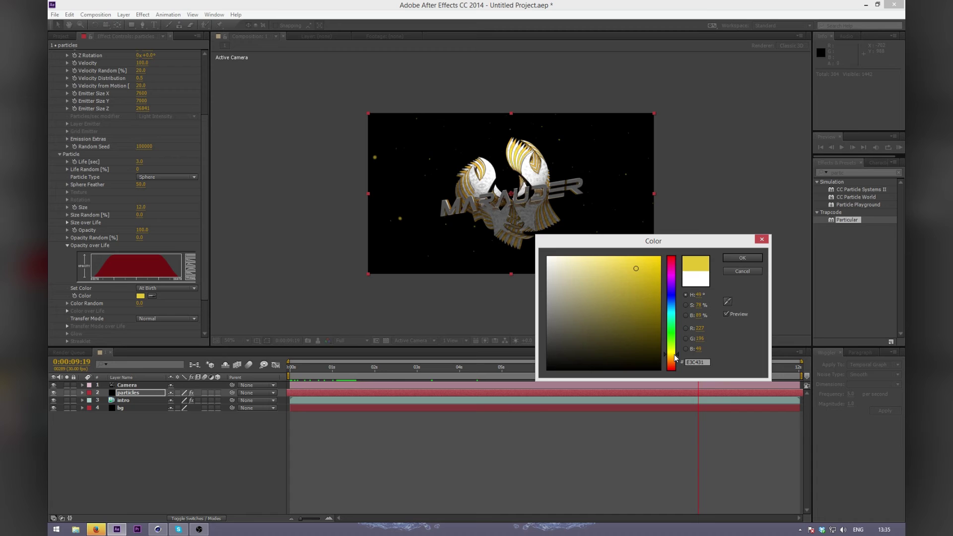
left_click(748, 260)
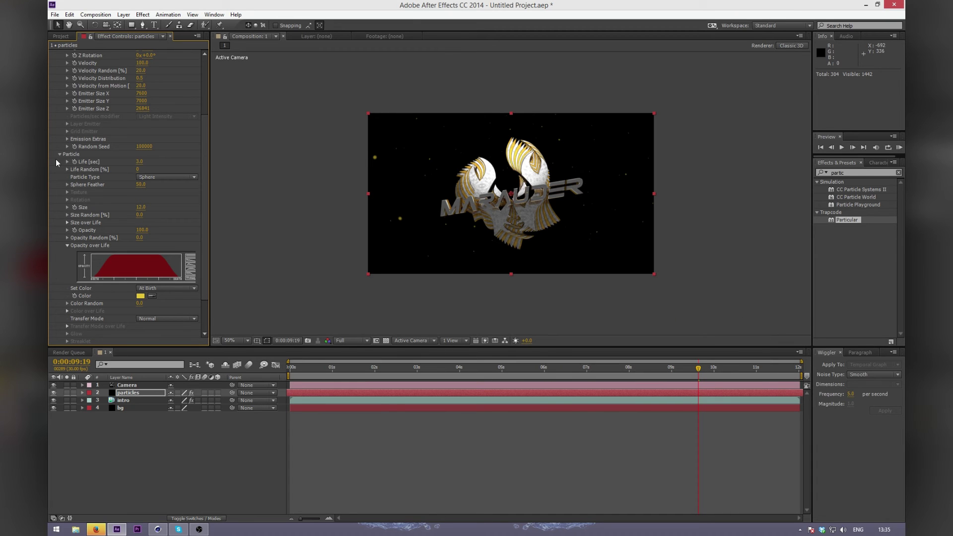
Play the composition from the first frame to about 0:00:01:14 to check the yellow particles
left_click_drag(368, 368, 276, 364)
key("space")
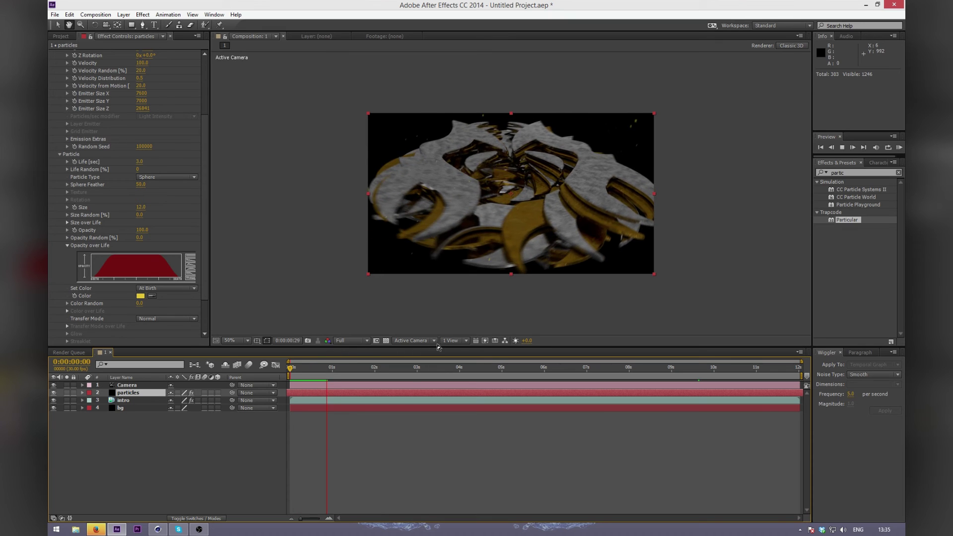
key("space")
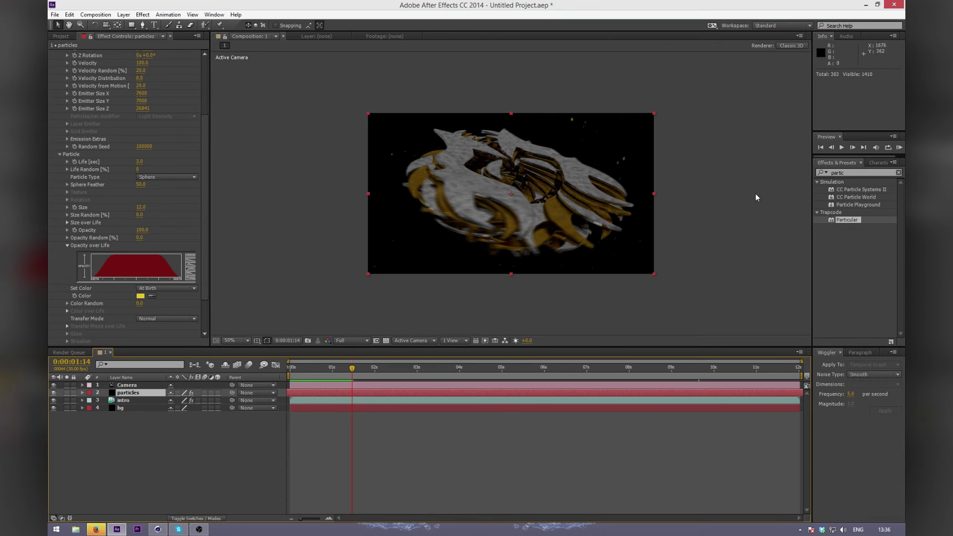
Apply the Glow effect to the particles layer, increase its Glow Radius and set its Glow Intensity to 0.9
left_click(860, 173)
type("glow")
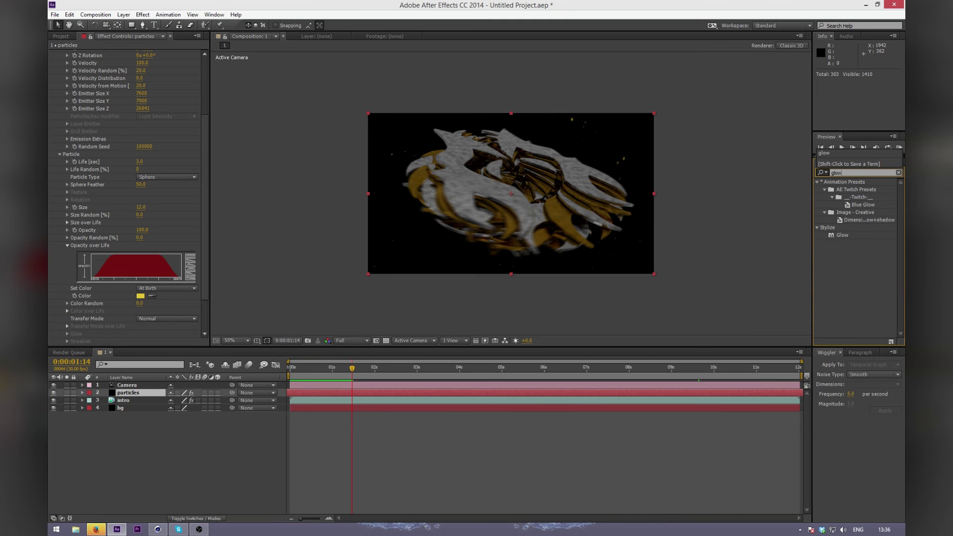
double_click(841, 235)
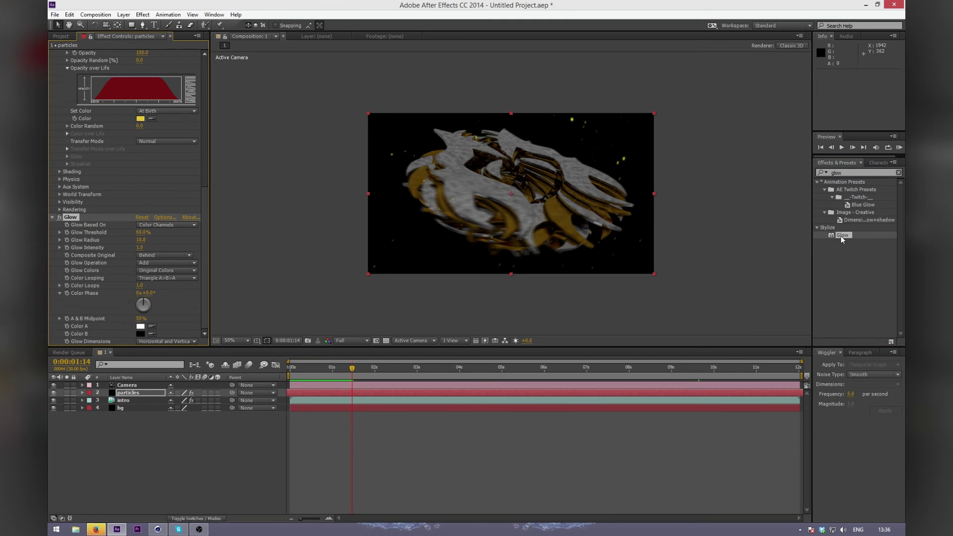
mouse_move(136, 239)
left_mouse_down()
mouse_move(189, 237)
mouse_move(130, 248)
mouse_move(139, 256)
left_mouse_up()
Set the project's color depth to 32 bits per channel (float)
left_click(58, 37)
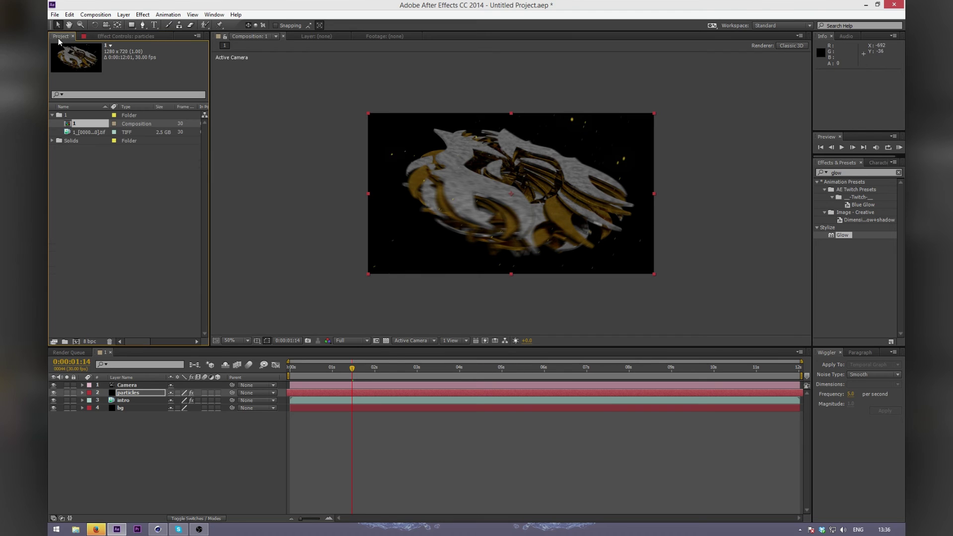
left_click(93, 344)
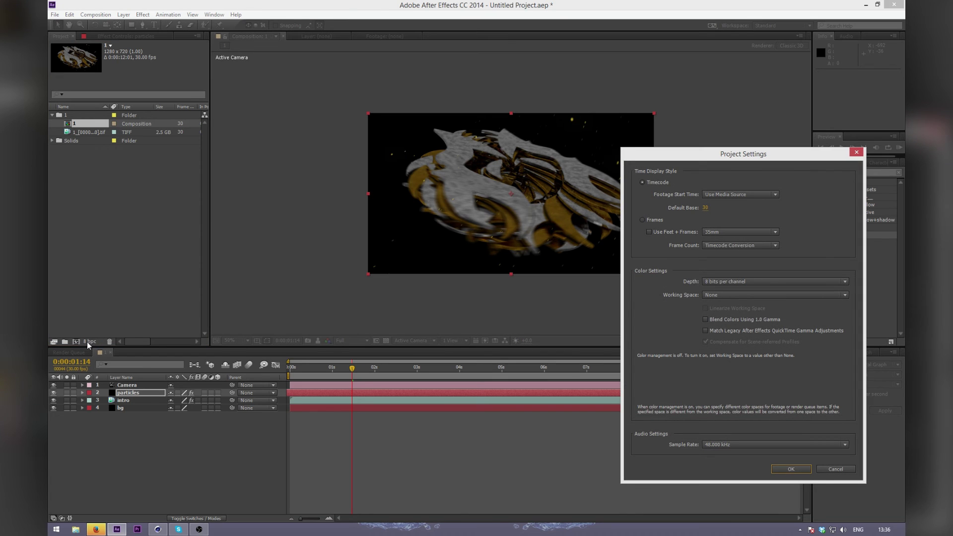
left_click(753, 282)
left_click(724, 311)
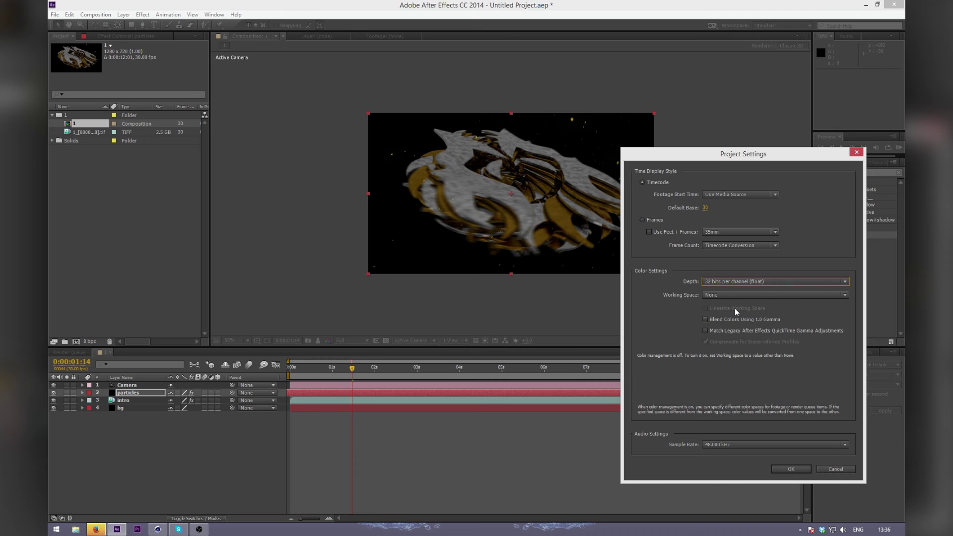
left_click(783, 468)
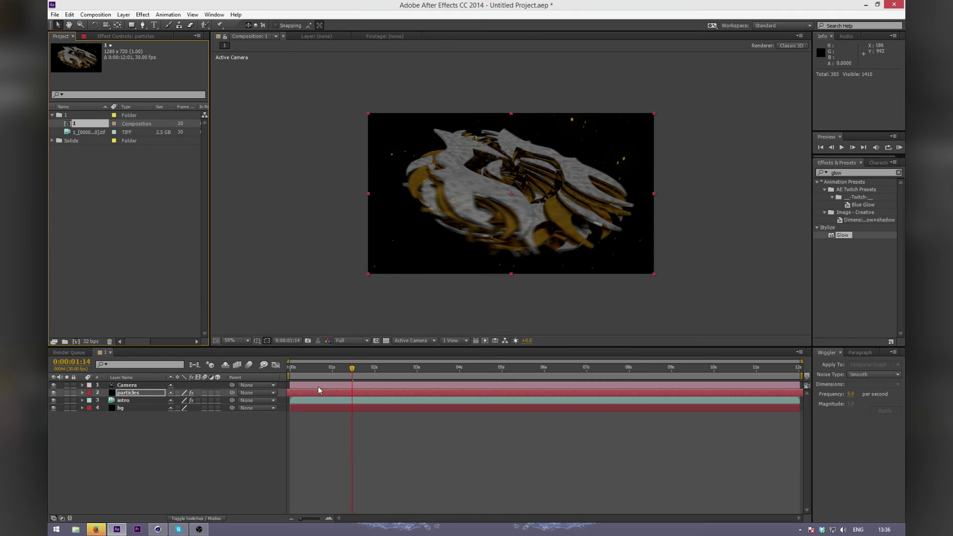
Reduce the Glow Radius on the particles layer to 39
left_click(136, 393)
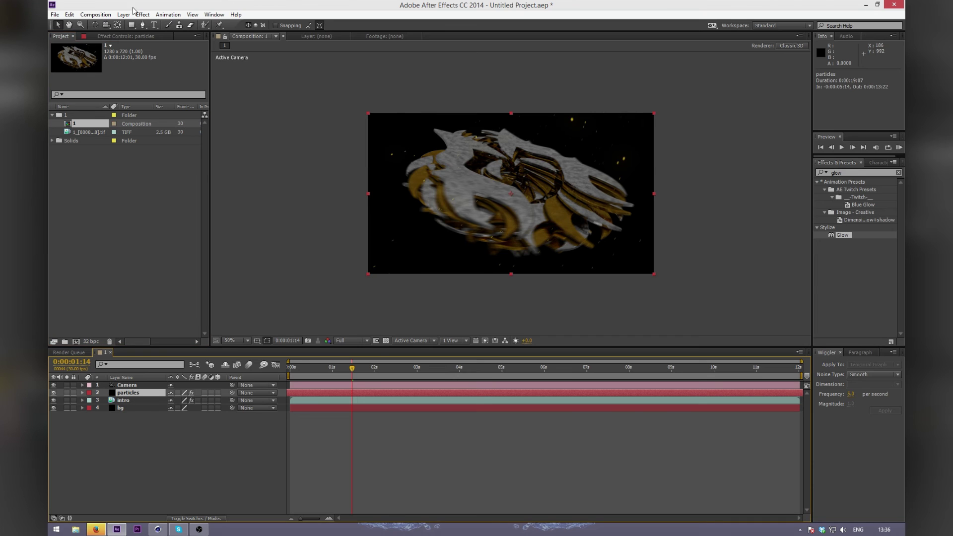
left_click(123, 38)
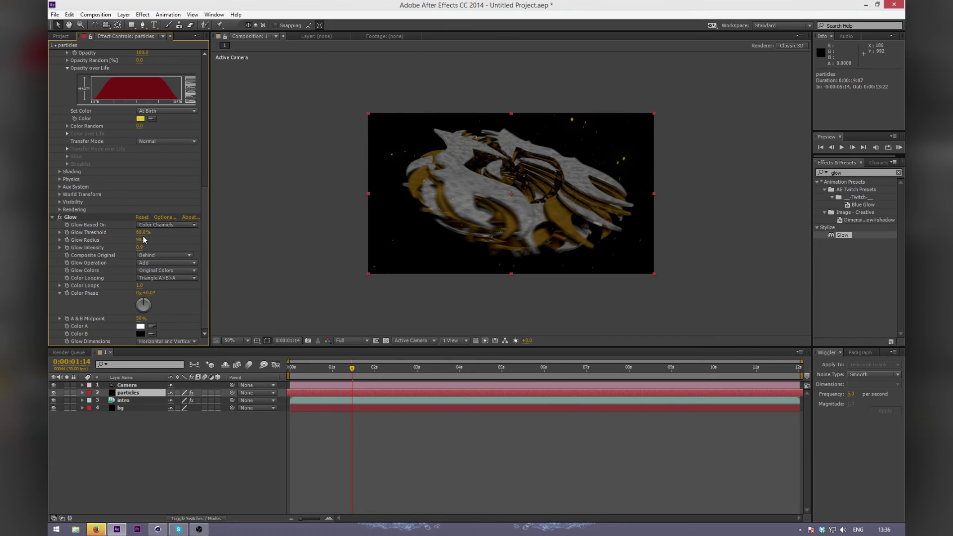
left_click_drag(140, 242, 129, 245)
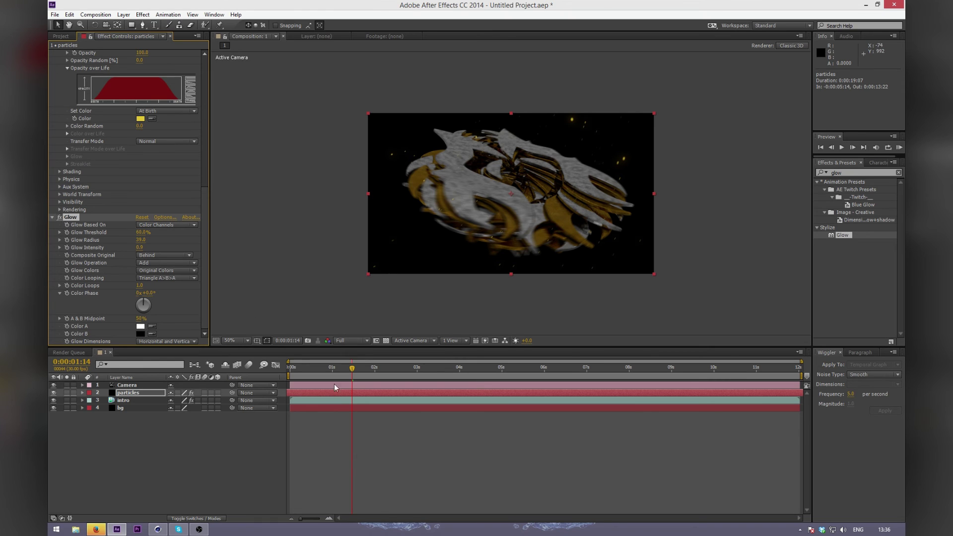
Play from 0:00:01:14 and sample frames up to 0:00:09:14 to check the glowing particles
key("space")
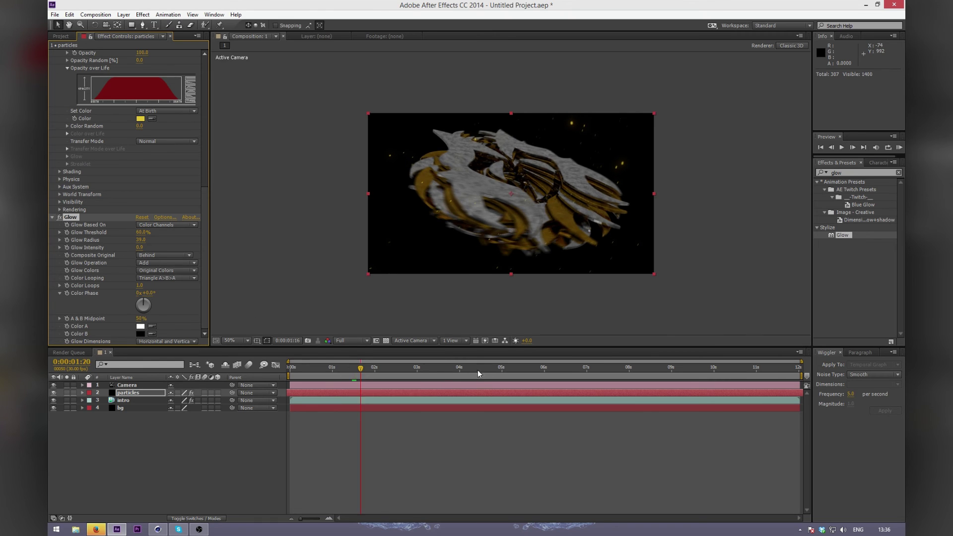
left_click(499, 373)
left_click(535, 373)
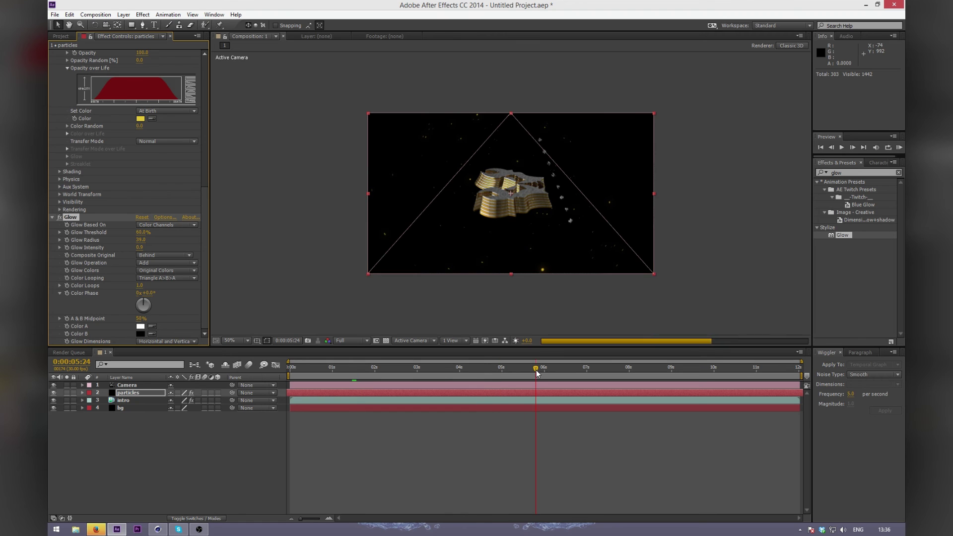
left_click(598, 373)
left_click(691, 383)
Apply Gradient Ramp to the bg layer and set its Ramp Shape to Radial Ramp
left_click(852, 172)
type("ramp")
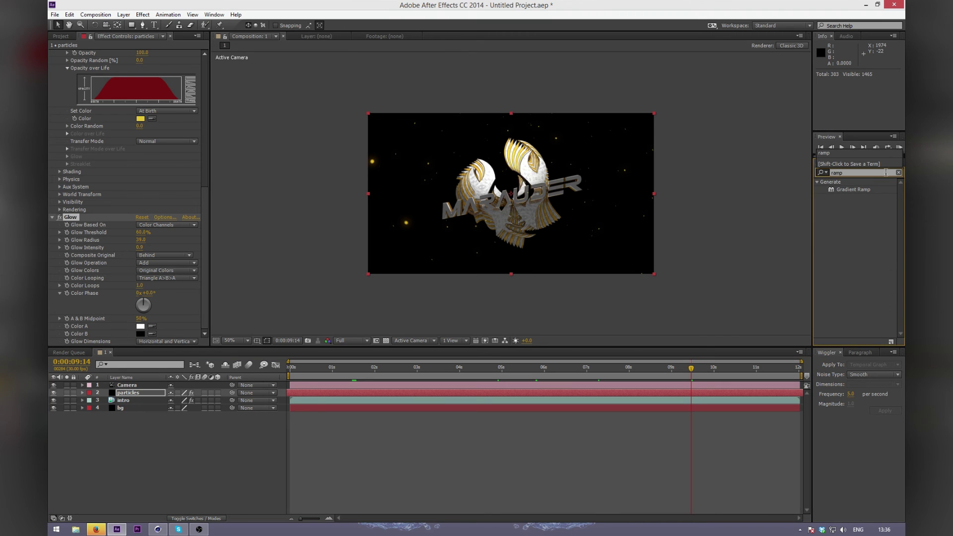
left_click_drag(855, 190, 144, 410)
left_click(154, 93)
left_click(193, 107)
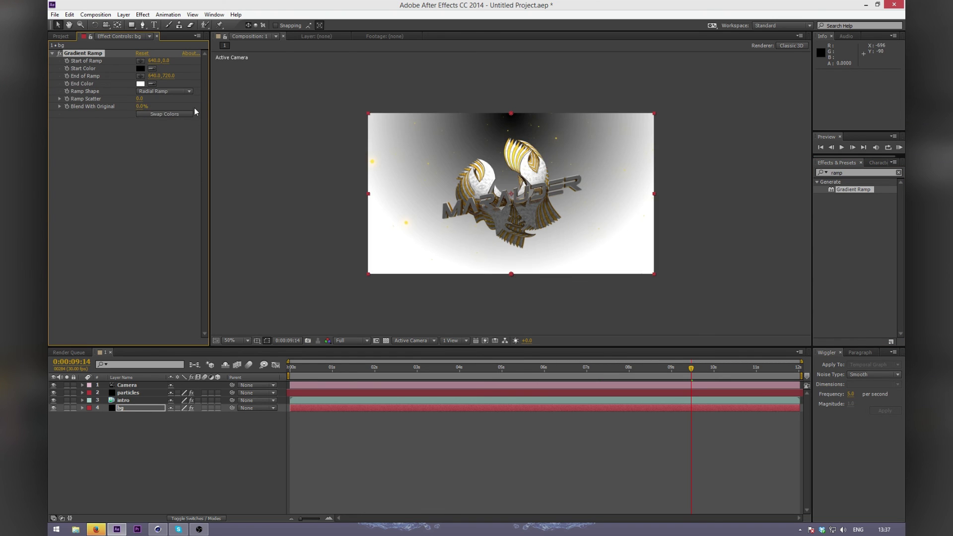
Change the ramp's End Color to a golden orange and swap the start and end colors
left_click(140, 84)
left_click_drag(671, 368, 672, 356)
left_click_drag(639, 272, 626, 286)
left_click(672, 358)
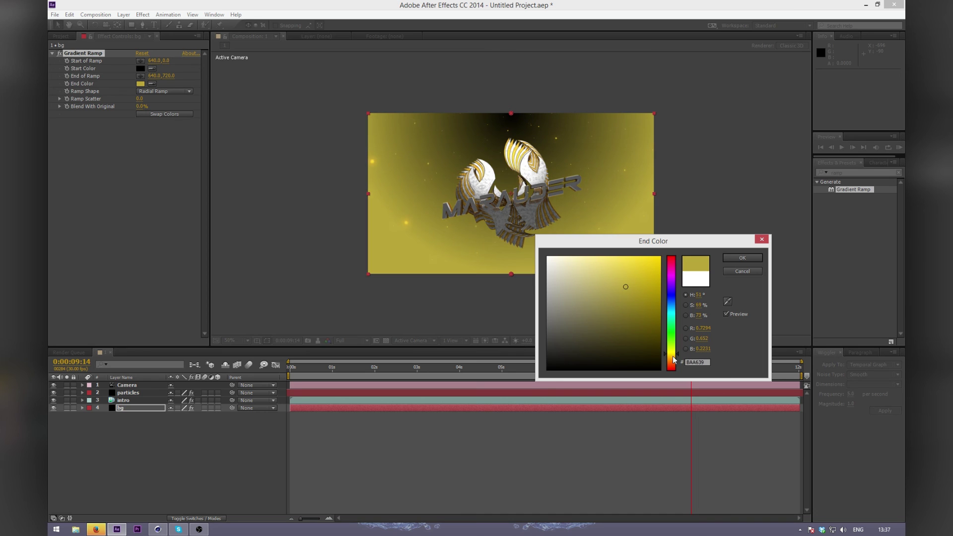
left_click(742, 258)
left_click(156, 115)
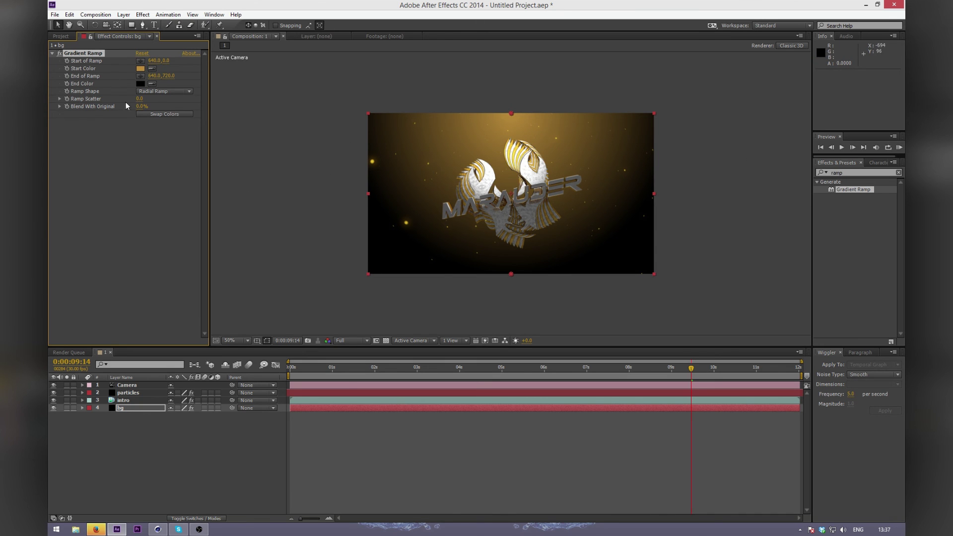
Set Ramp Scatter to 28.6 and Blend With Original to 82%, and move End of Ramp to 680, 1042
left_click_drag(141, 100, 222, 107)
left_click_drag(141, 106, 174, 105)
left_click_drag(511, 274, 504, 302)
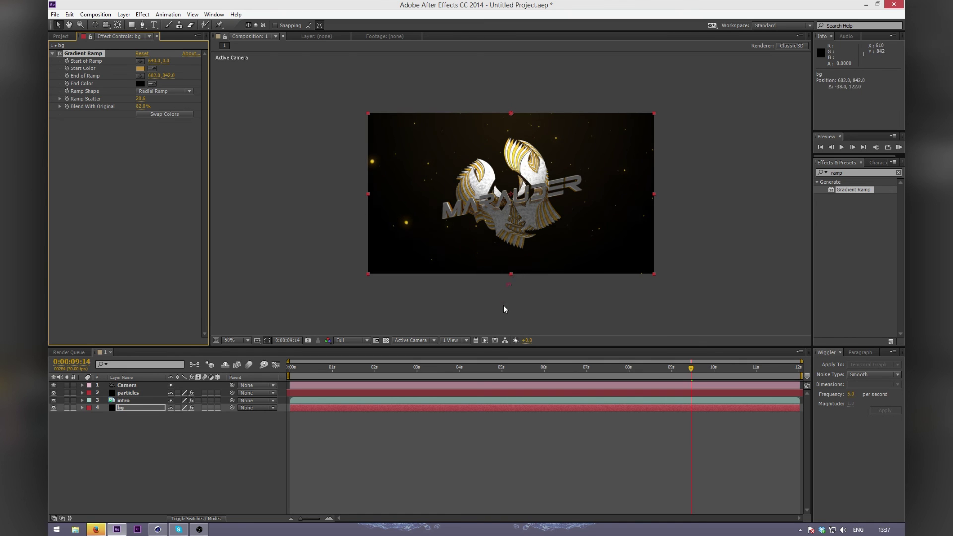
mouse_move(506, 339)
left_mouse_down()
mouse_move(506, 361)
mouse_move(514, 313)
mouse_move(522, 349)
left_mouse_up()
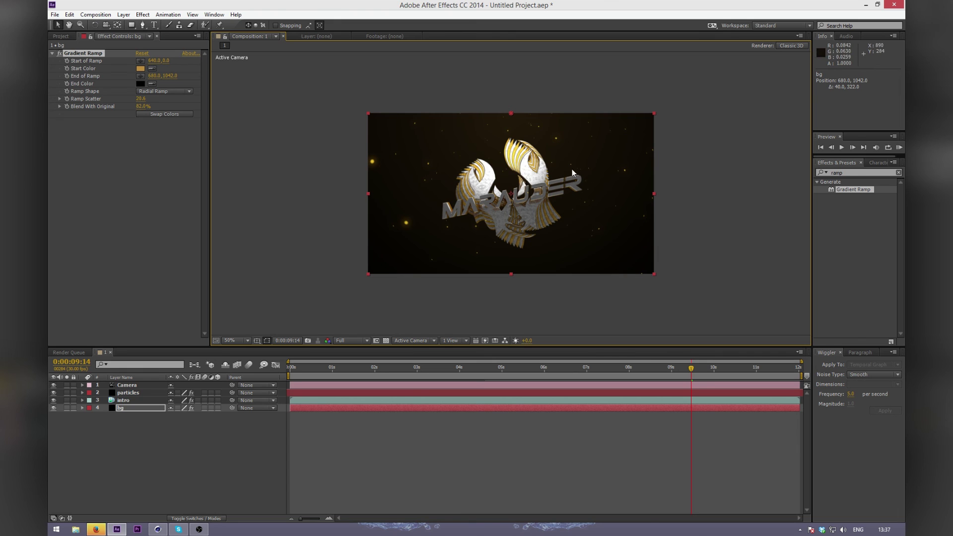
Play from about 0:00:02:20, inspect the frame at 0:00:08:08, and review the intro layer's RSMB Pro settings and the frame at 0:00:07:10
key("comma")
key("slash")
key("comma")
left_click(596, 372)
left_click_drag(597, 372, 401, 370)
key("space")
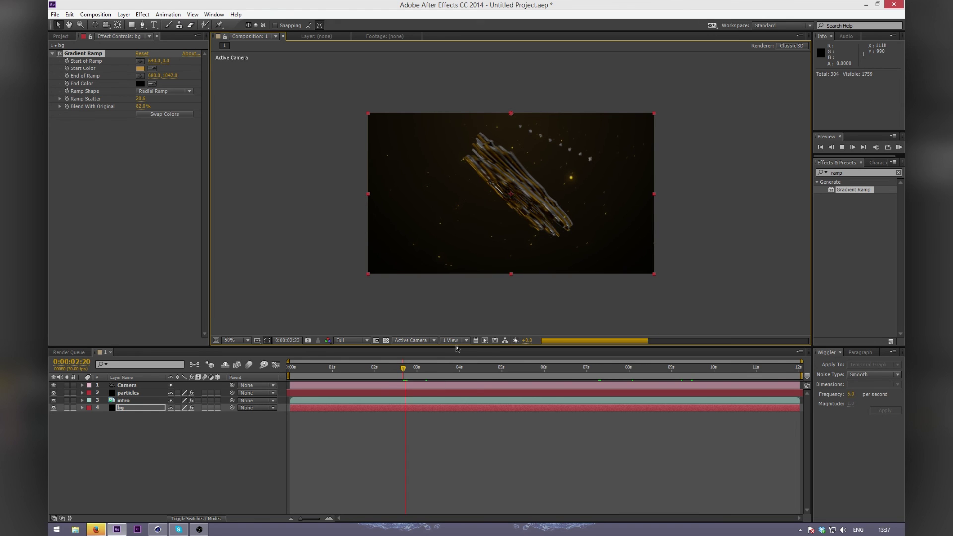
key("space")
left_click_drag(411, 367, 641, 374)
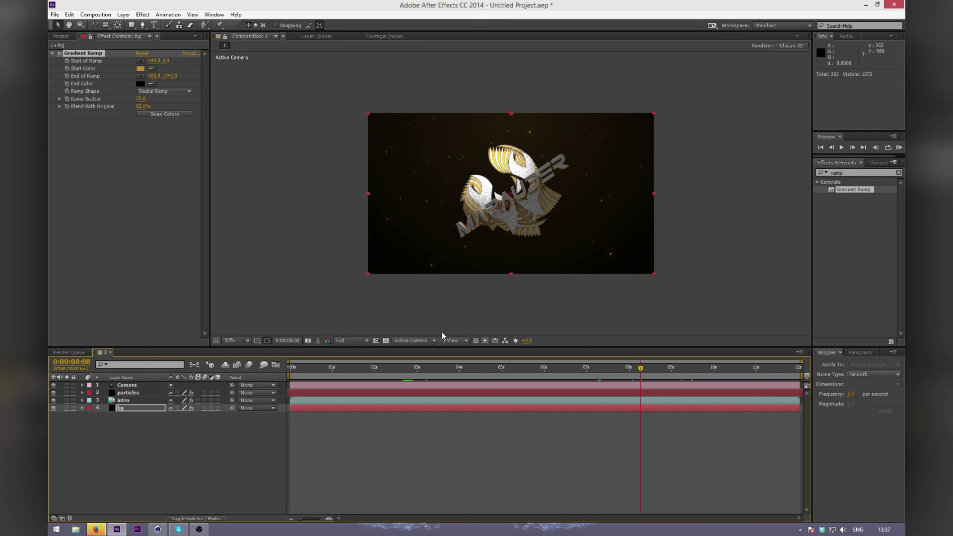
left_click(148, 399)
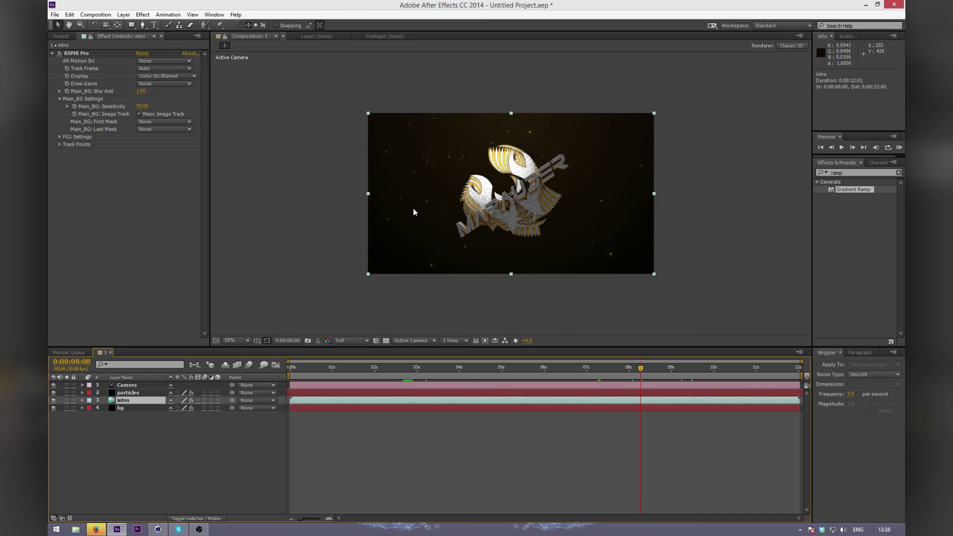
left_click_drag(639, 370, 601, 376)
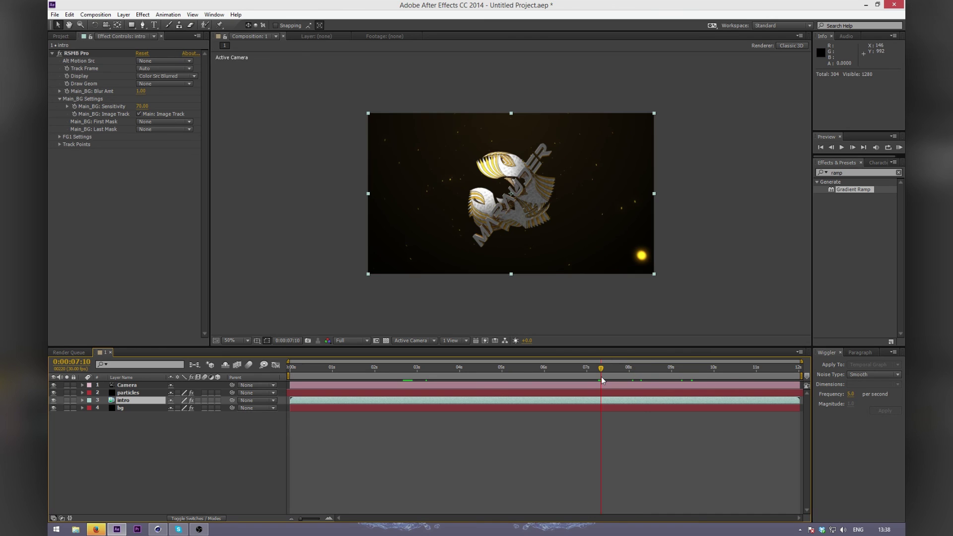